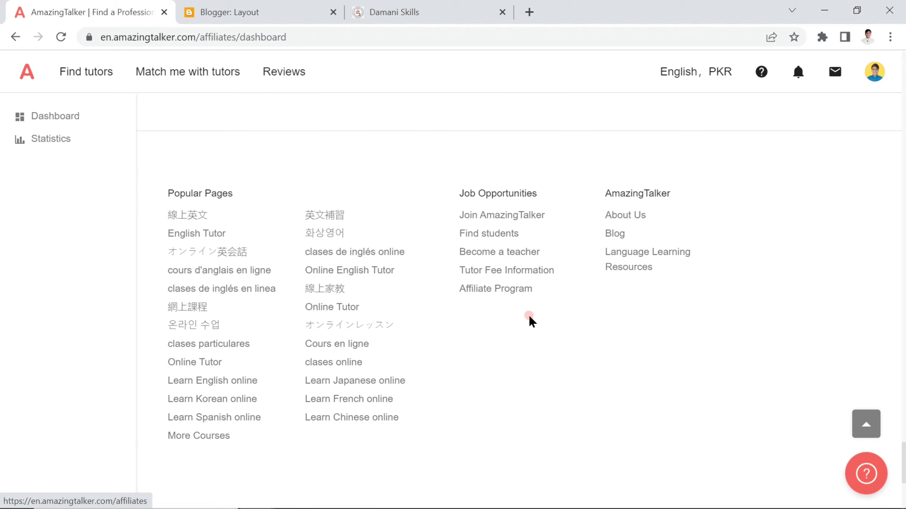
Look through the affiliate dashboard, from the footer links and Campaign List up to the Promotion Tools section
scroll(554, 347, down, 5)
scroll(549, 355, up, 15)
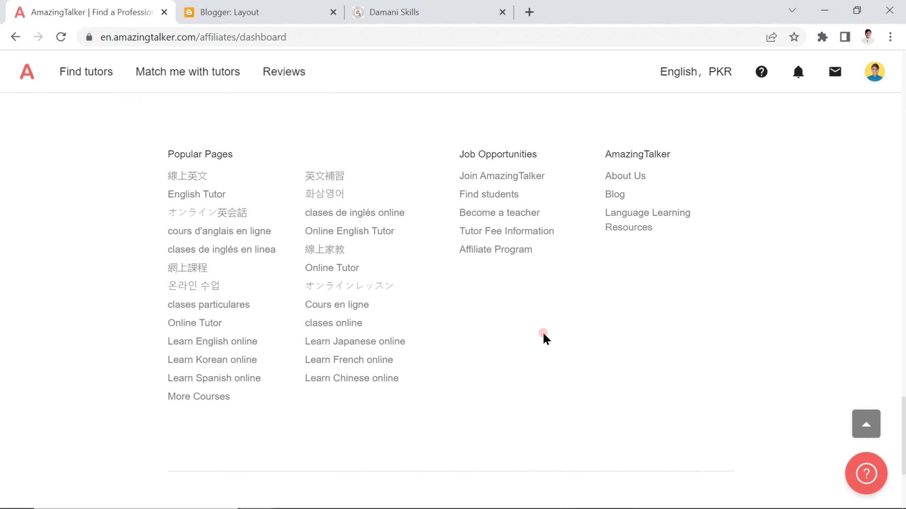
scroll(542, 339, up, 4)
scroll(549, 350, down, 7)
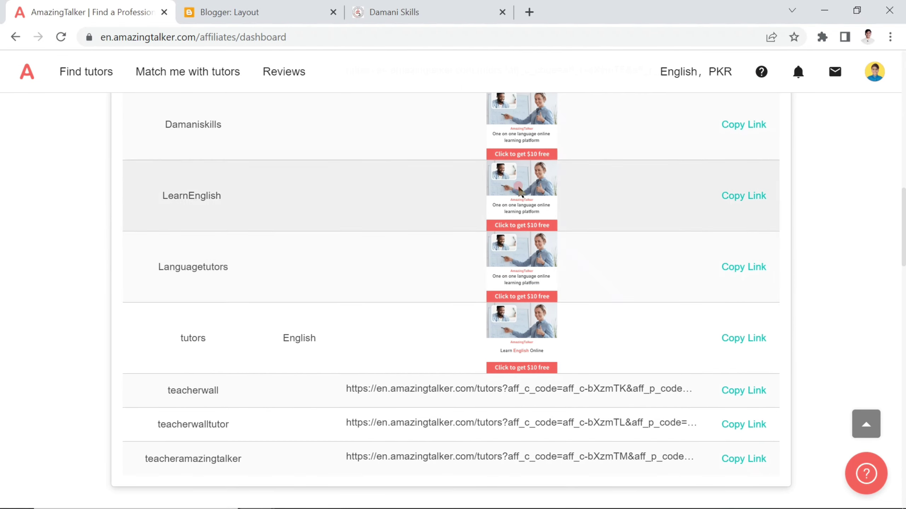
scroll(545, 321, up, 2)
scroll(526, 267, up, 2)
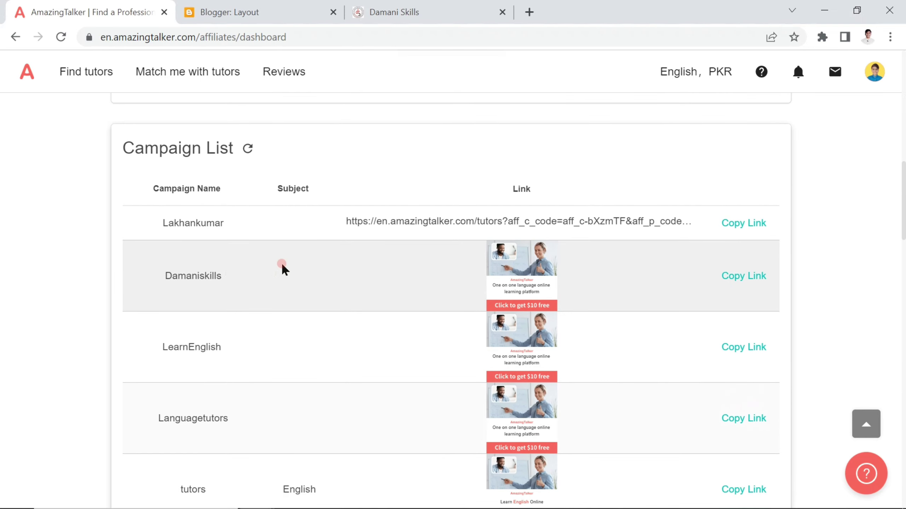
scroll(552, 315, up, 7)
scroll(551, 313, down, 10)
scroll(553, 310, up, 18)
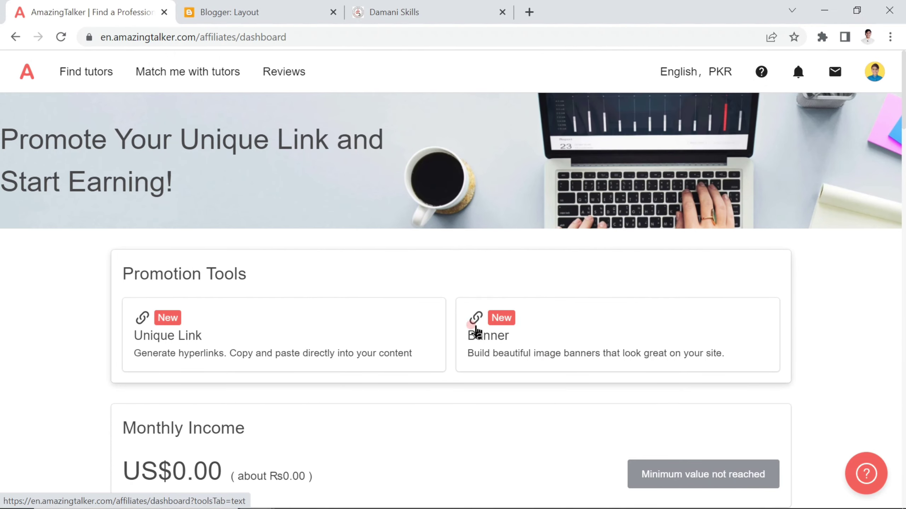
Examine the dashboard's "Promote Your Unique Link and Start Earning!" heading and the Unique Link and Banner promotion tools
drag(3, 150, 176, 189)
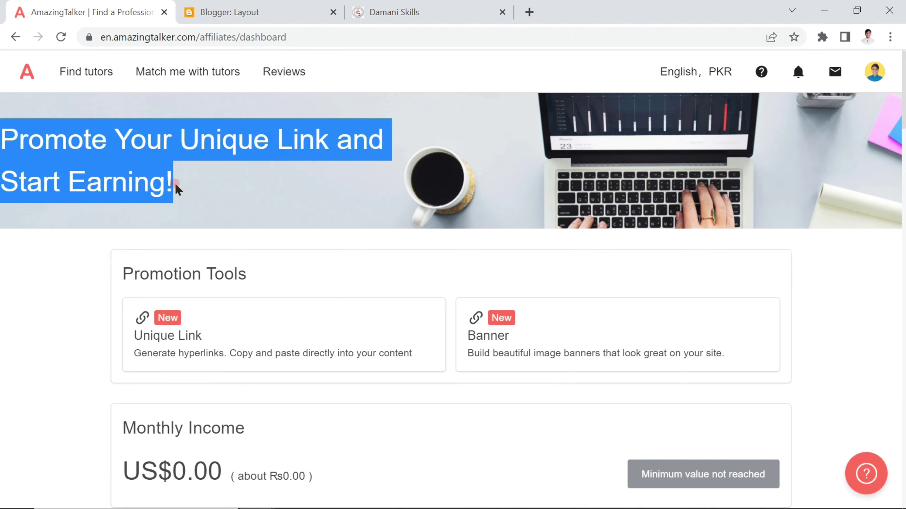
drag(131, 141, 351, 188)
scroll(181, 300, down, 2)
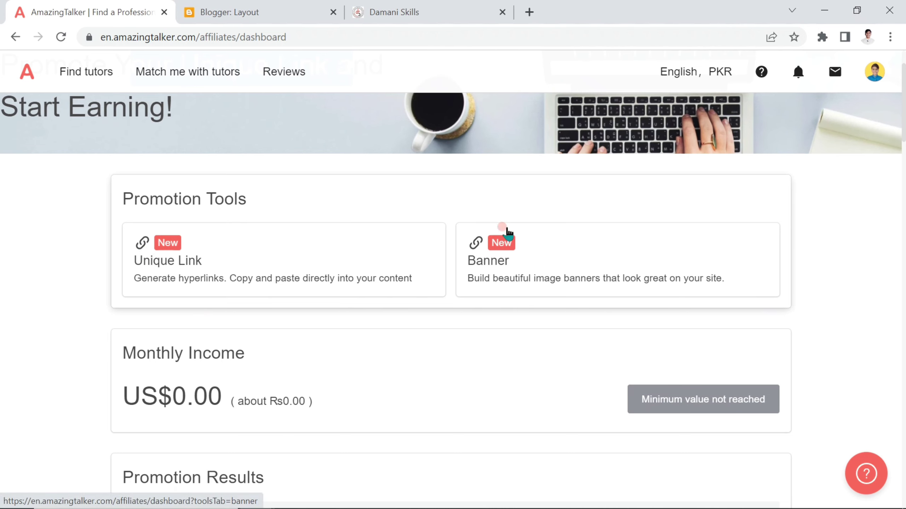
scroll(75, 136, up, 2)
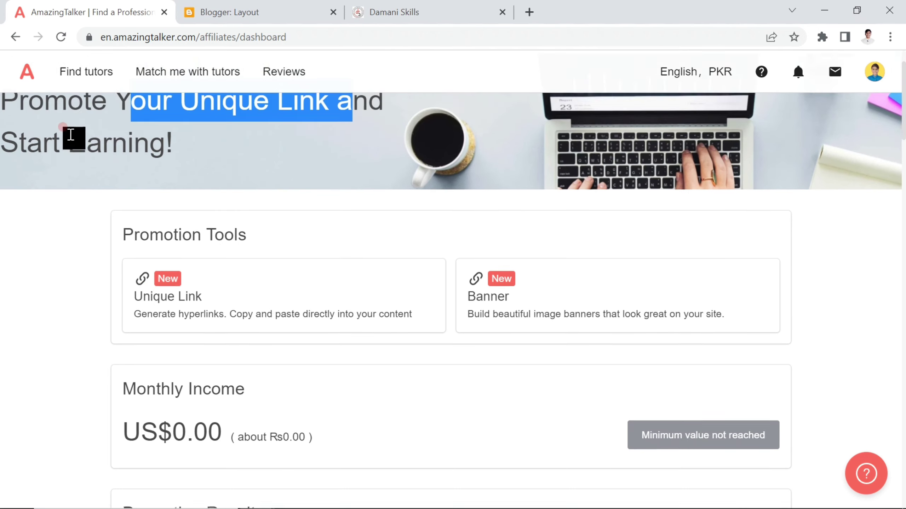
drag(17, 131, 151, 286)
click(91, 303)
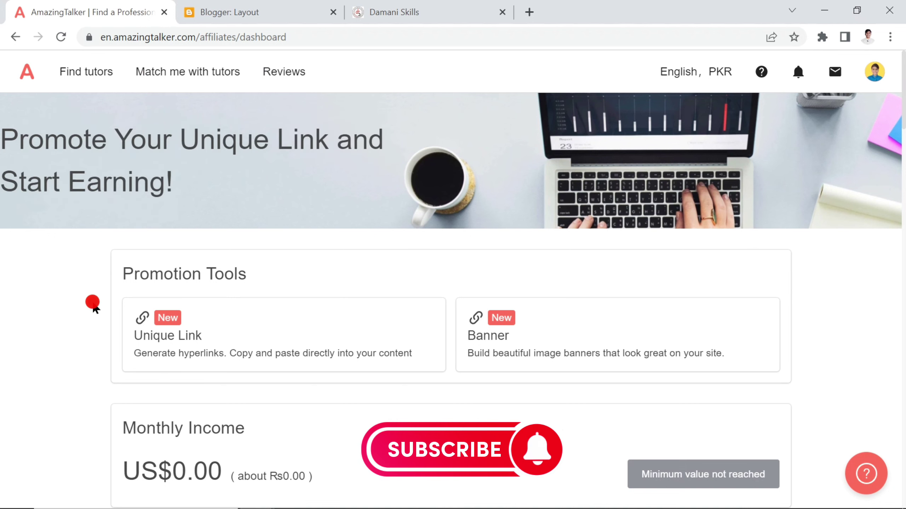
scroll(202, 136, down, 1)
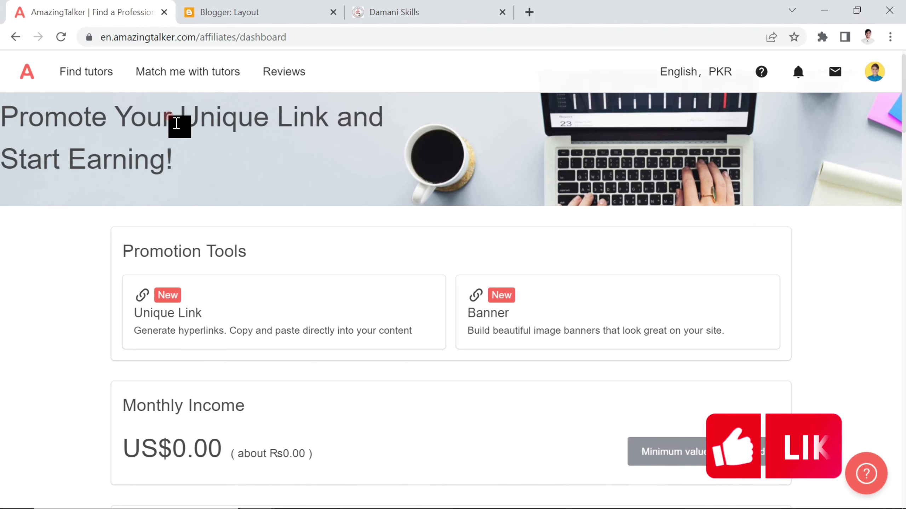
scroll(152, 300, down, 5)
scroll(238, 321, up, 4)
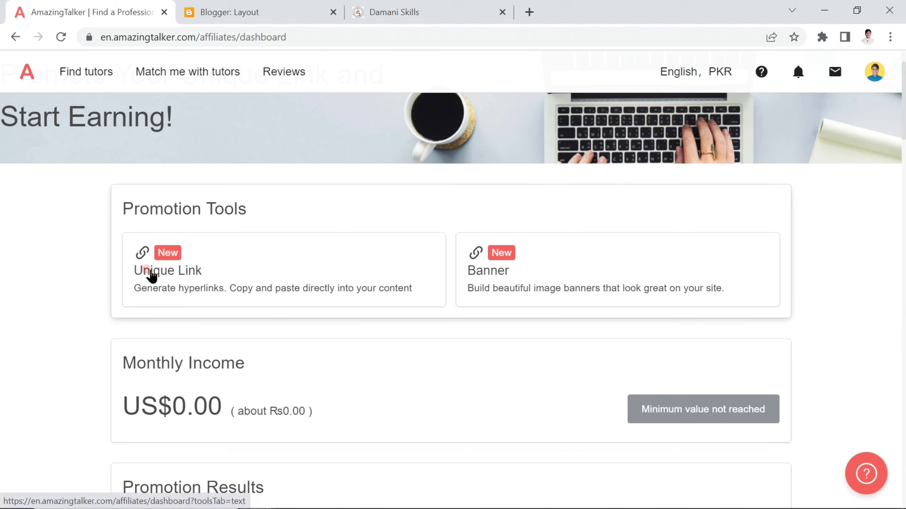
Examine the Monthly Income figures in US dollars and rupees
drag(270, 411, 344, 423)
click(281, 408)
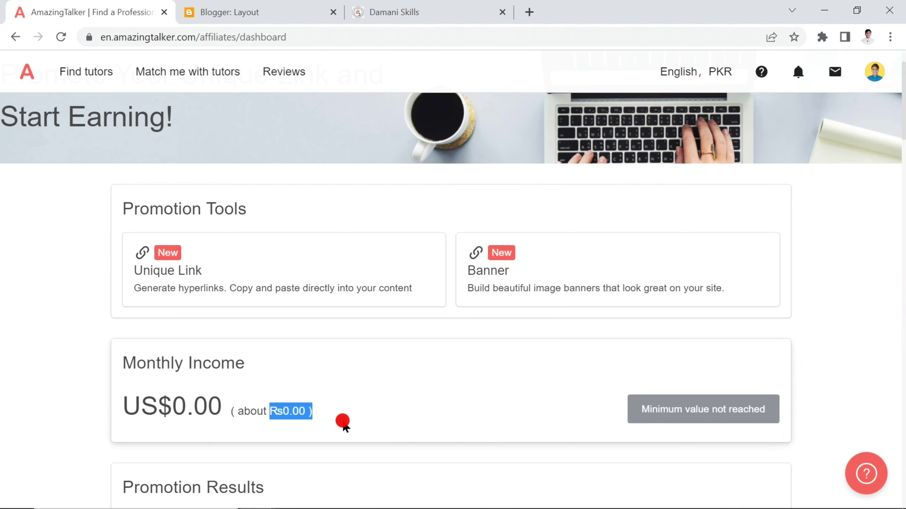
click(285, 408)
click(267, 413)
drag(267, 412, 304, 412)
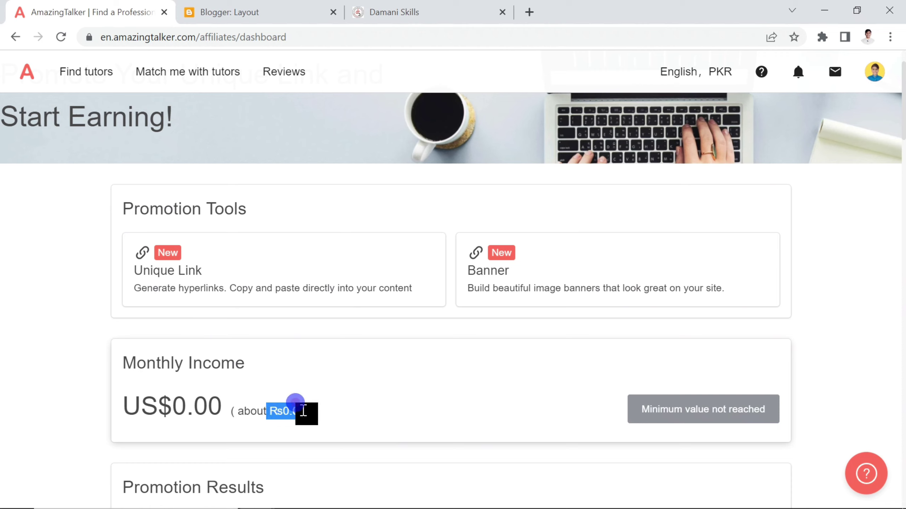
drag(124, 407, 193, 407)
drag(280, 414, 359, 410)
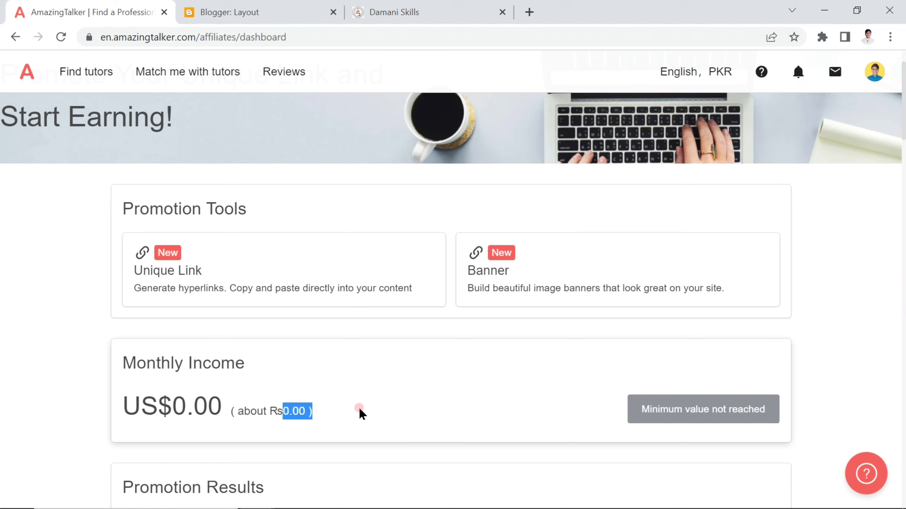
click(377, 411)
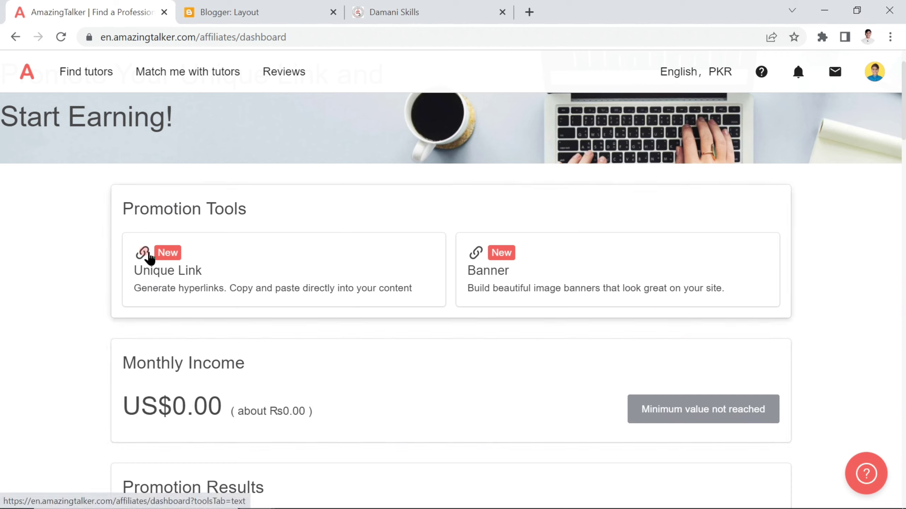
Open the Unique Link campaign form and choose Teacher Wall as the promotion page
click(140, 264)
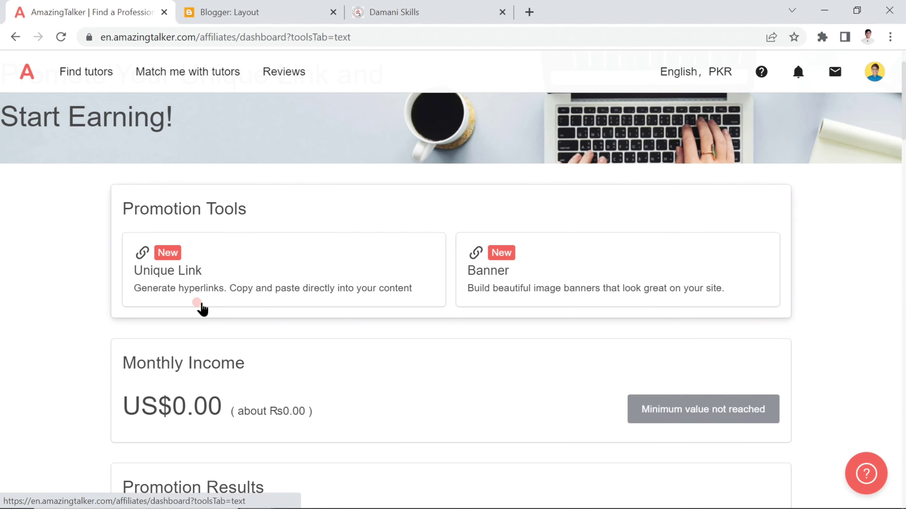
click(137, 281)
scroll(213, 393, down, 3)
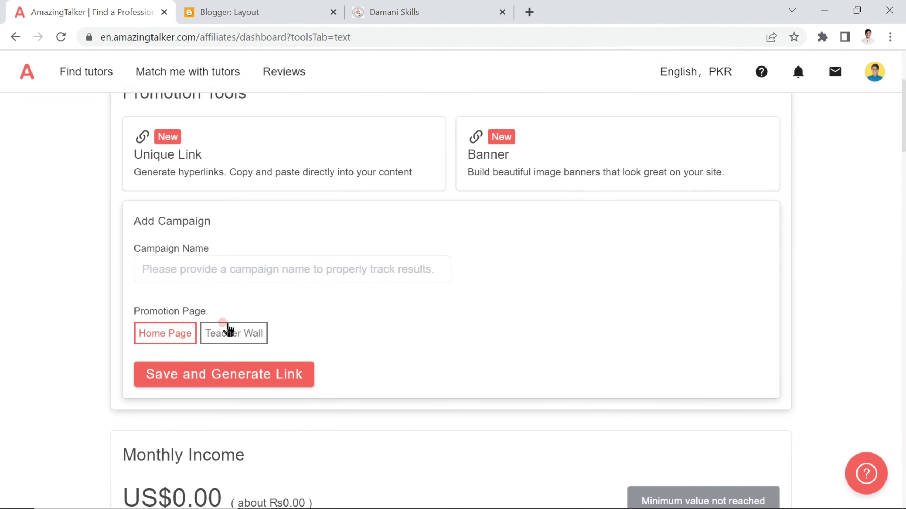
click(227, 341)
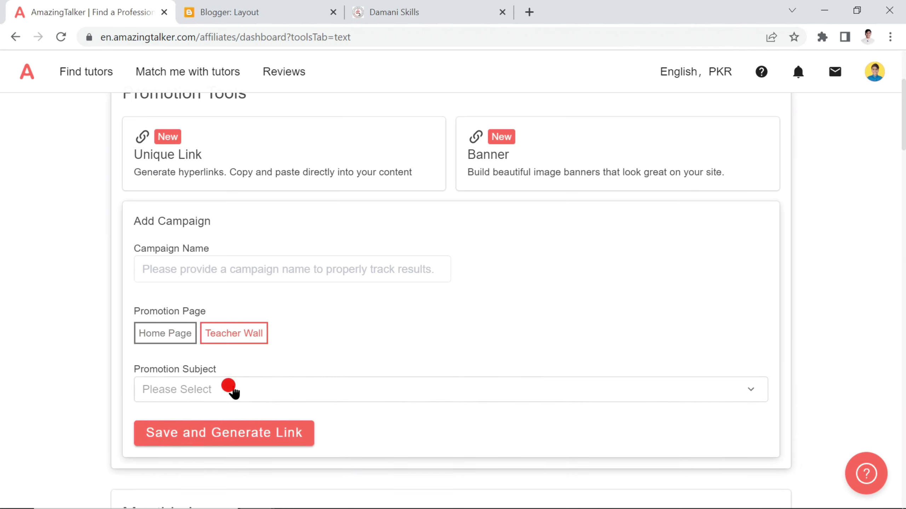
Browse the available promotion subjects and select All Courses for the campaign
click(232, 389)
scroll(188, 389, down, 5)
scroll(188, 387, down, 3)
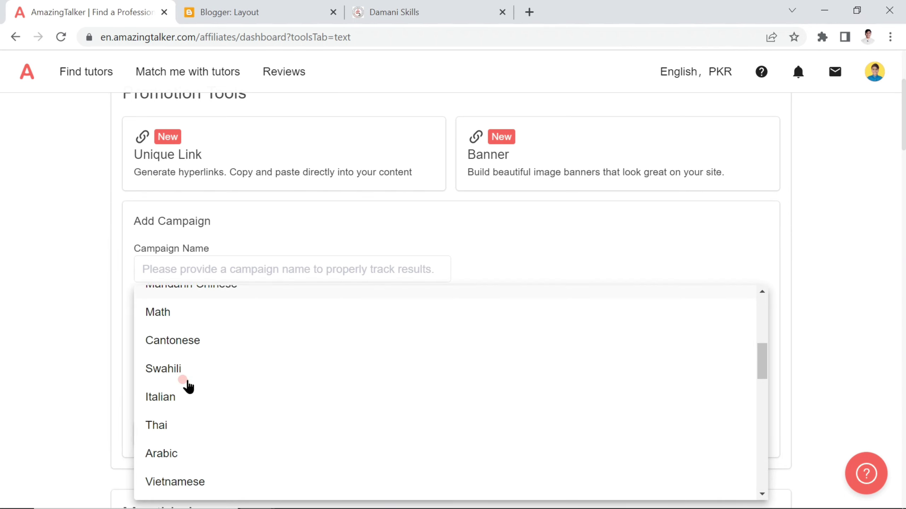
scroll(188, 387, up, 8)
scroll(188, 387, down, 15)
scroll(188, 386, up, 15)
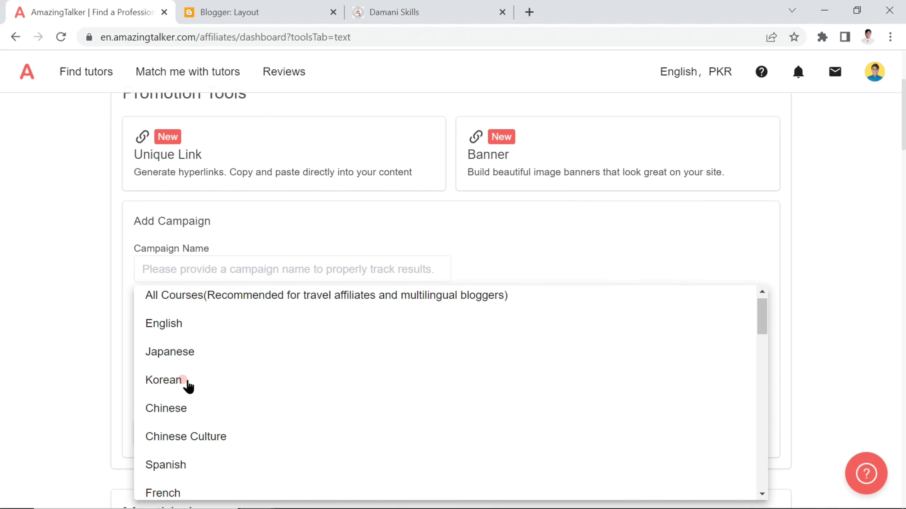
click(177, 307)
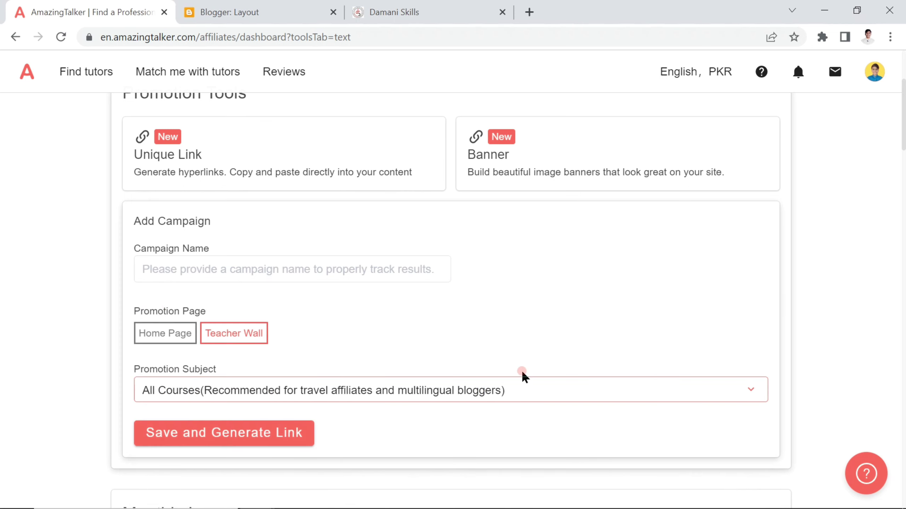
Set the promotion subject to English and enter English as the campaign name
click(493, 400)
click(152, 325)
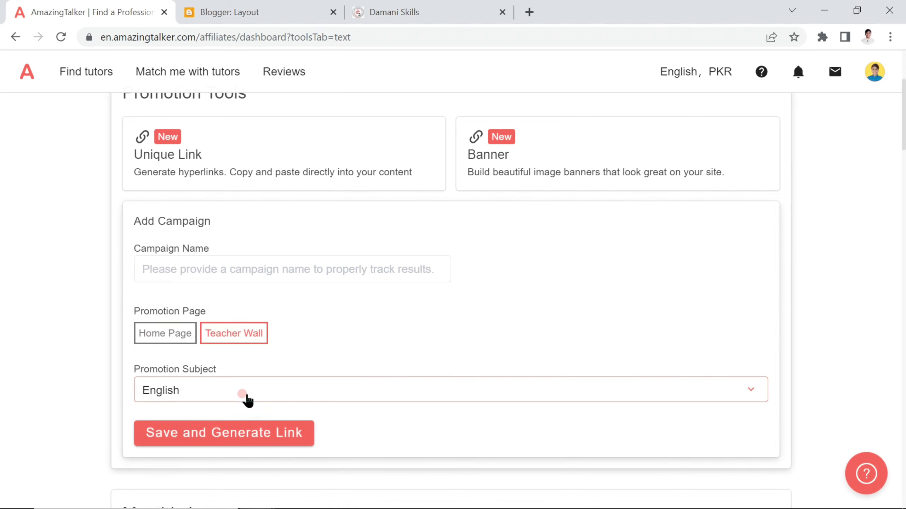
click(221, 266)
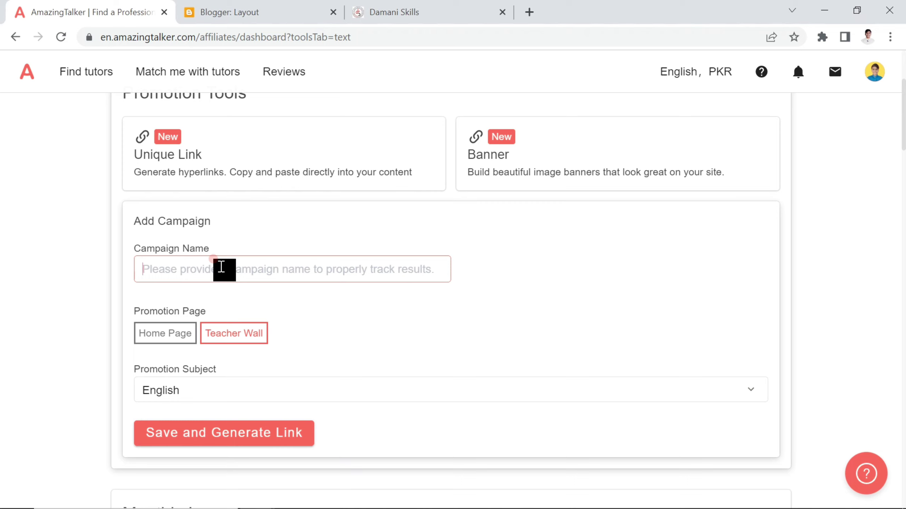
text(English)
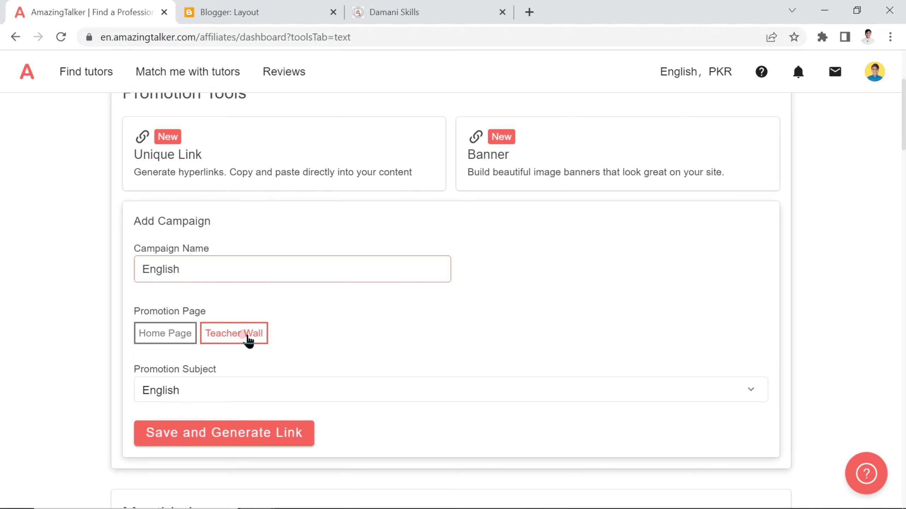
Save the English campaign to generate its affiliate link and copy the resulting URL
click(237, 440)
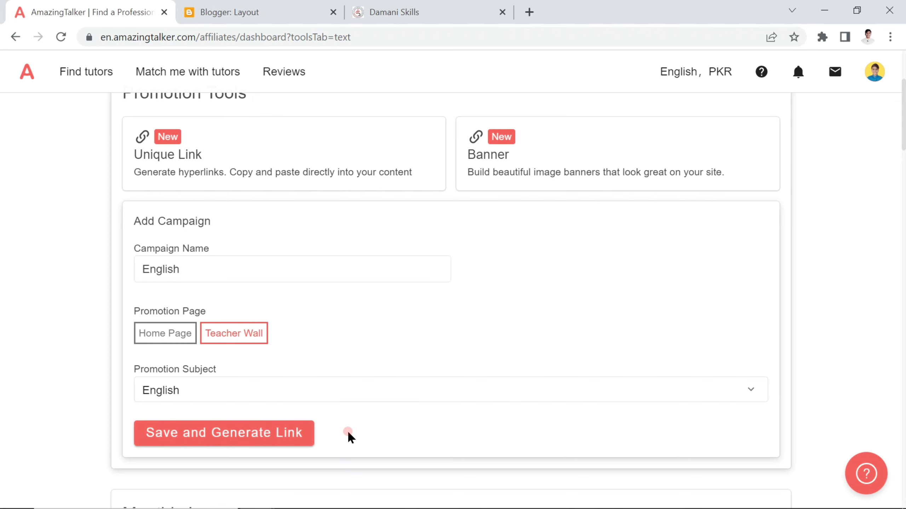
scroll(404, 419, down, 4)
click(751, 322)
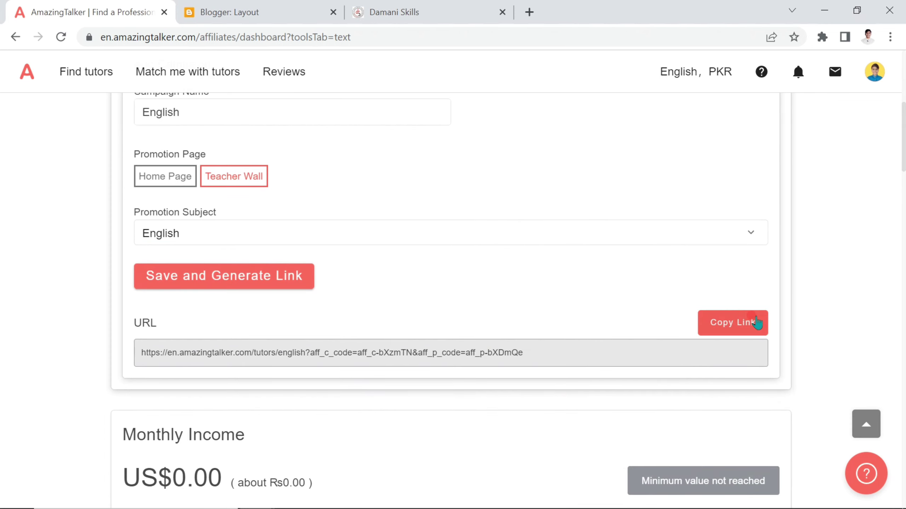
click(701, 330)
click(704, 332)
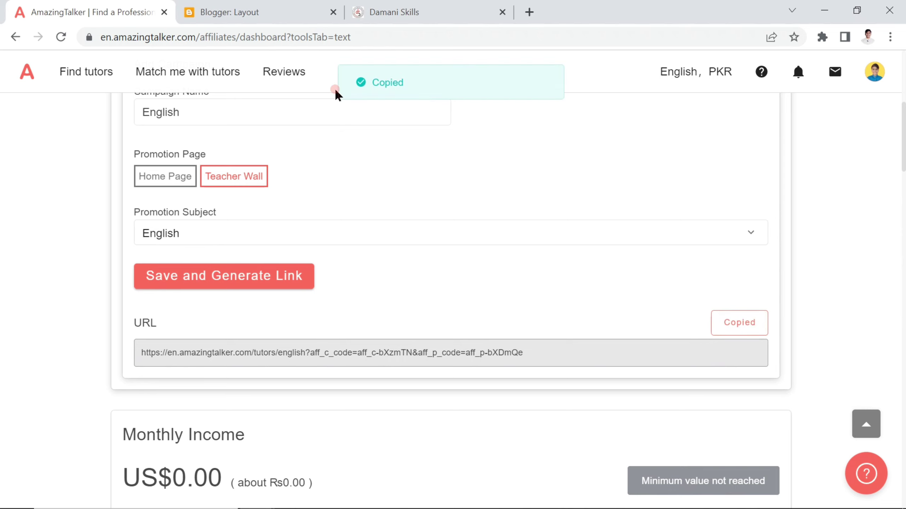
Review the generated campaign URL and the Monthly Income amount below the form
scroll(673, 349, up, 1)
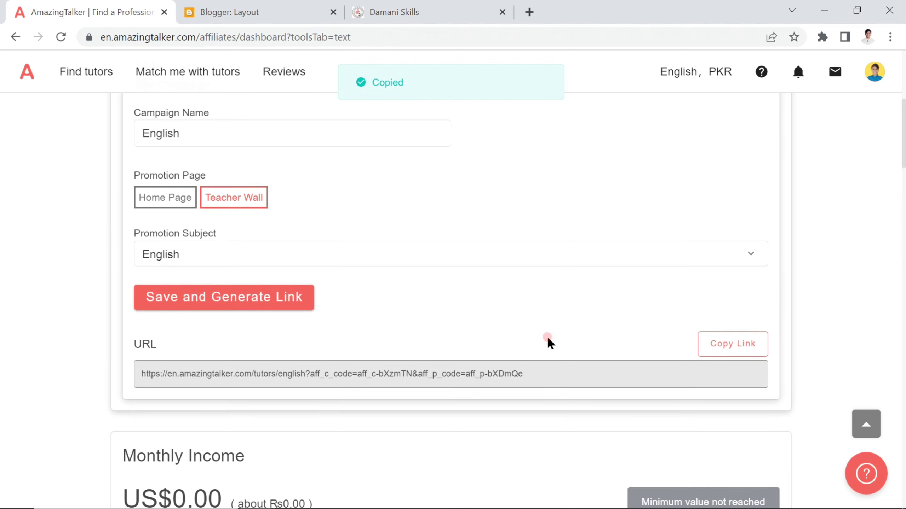
scroll(681, 387, up, 1)
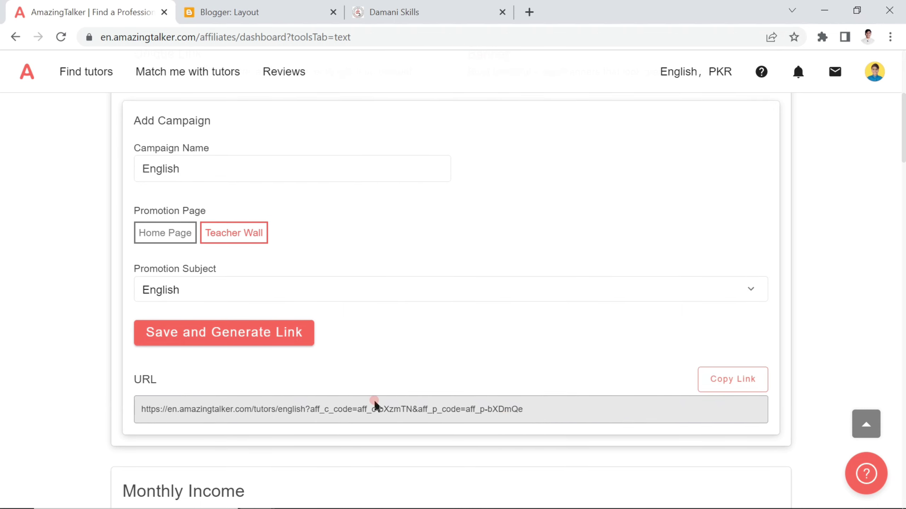
scroll(356, 398, up, 5)
scroll(332, 397, down, 9)
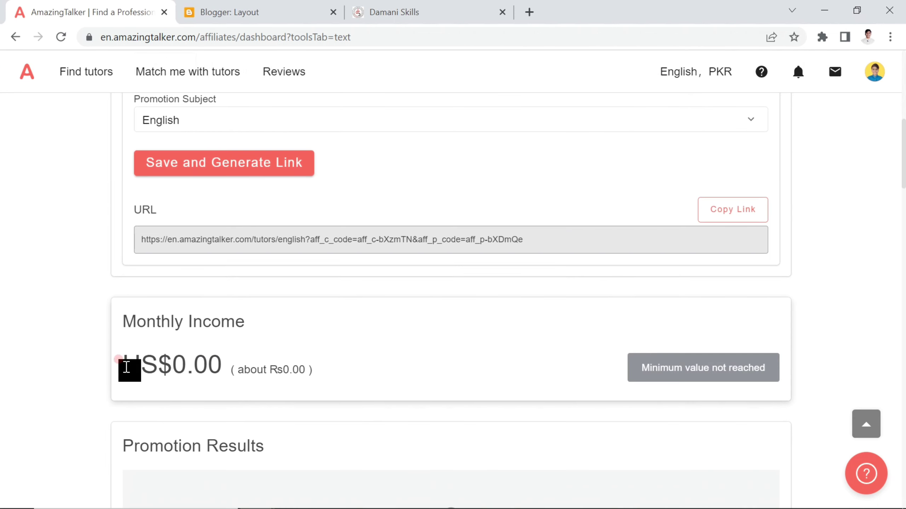
drag(124, 367, 314, 368)
click(381, 433)
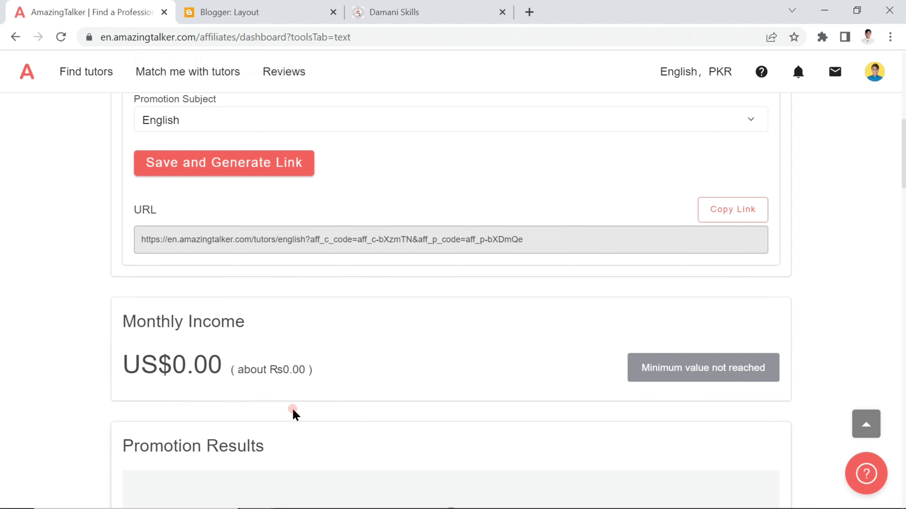
drag(158, 367, 236, 367)
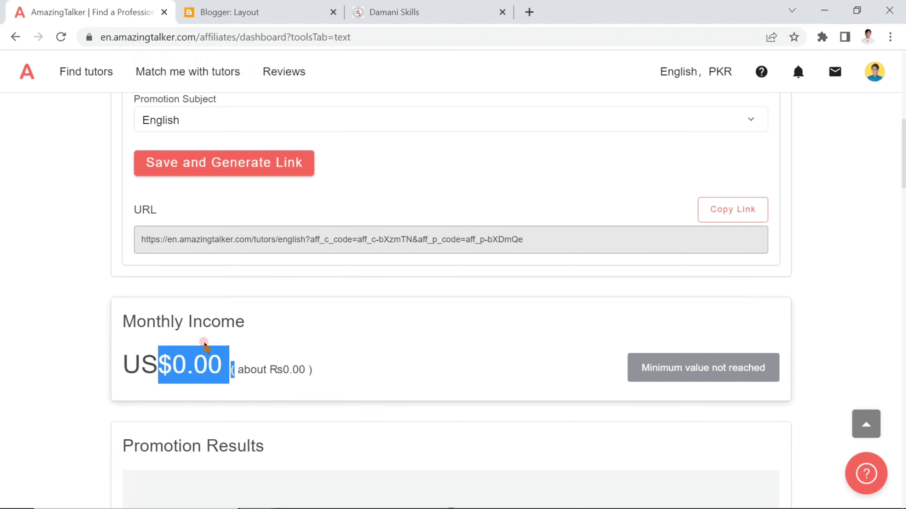
Switch the link campaign's promotion page to Home Page and clear its campaign name
scroll(211, 362, up, 5)
click(162, 292)
click(227, 219)
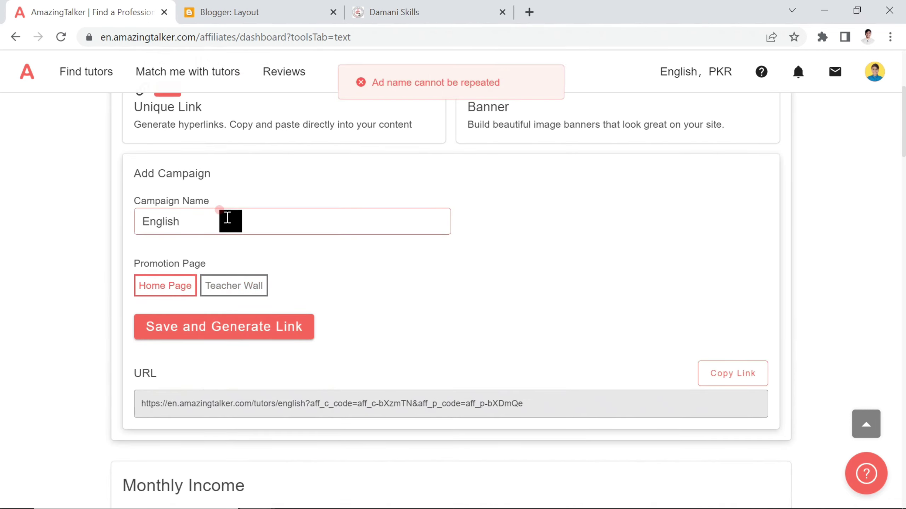
double_click(227, 218)
key(BackSpace)
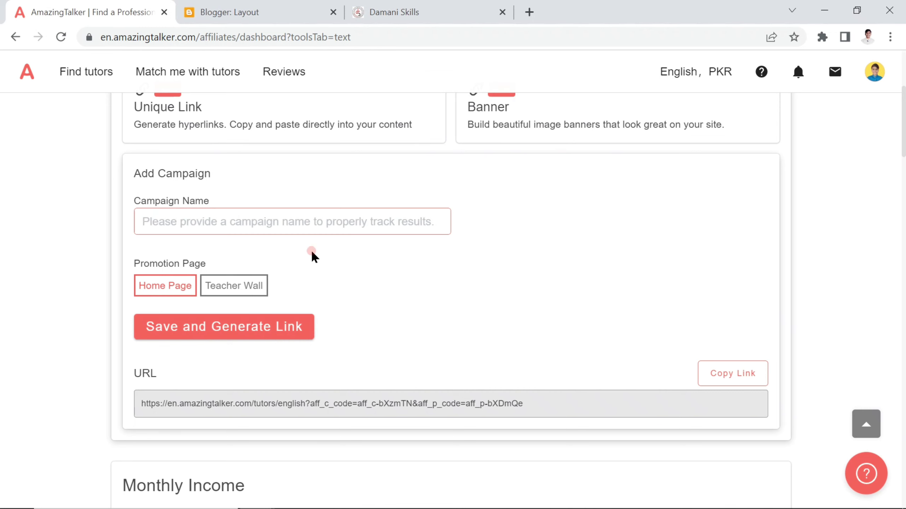
Open the Banner promotion tool and look over its Add Campaign form
scroll(314, 256, up, 2)
click(476, 165)
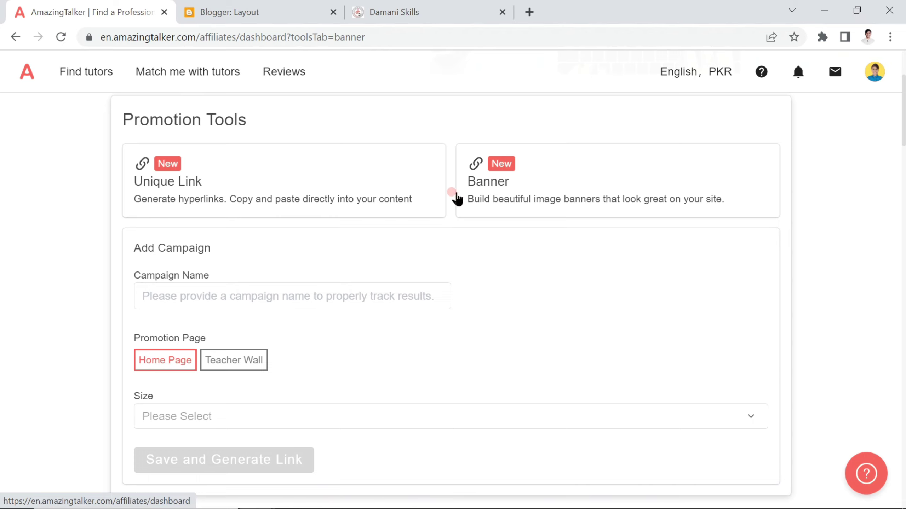
scroll(251, 295, down, 3)
scroll(511, 178, up, 3)
scroll(298, 306, down, 2)
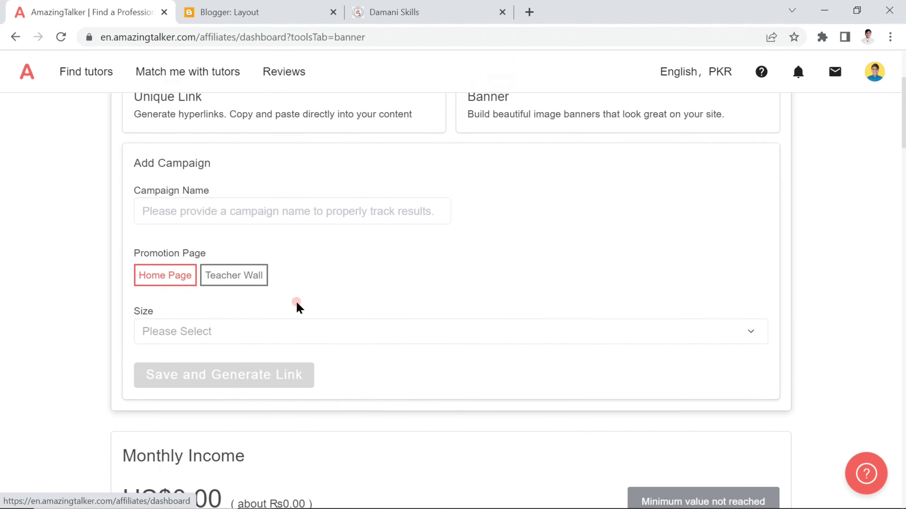
Set up a banner campaign named Learningenglish that promotes the Home Page at size 300*300
click(211, 183)
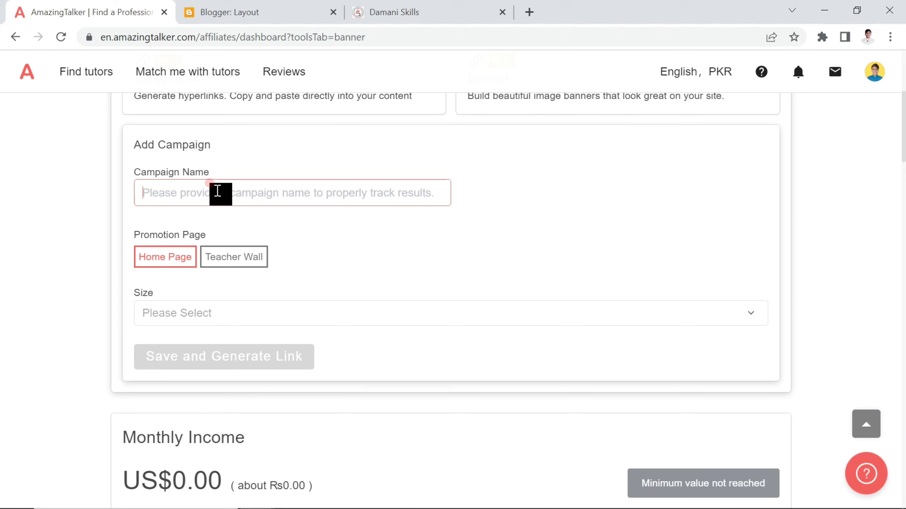
text(Learningenglish)
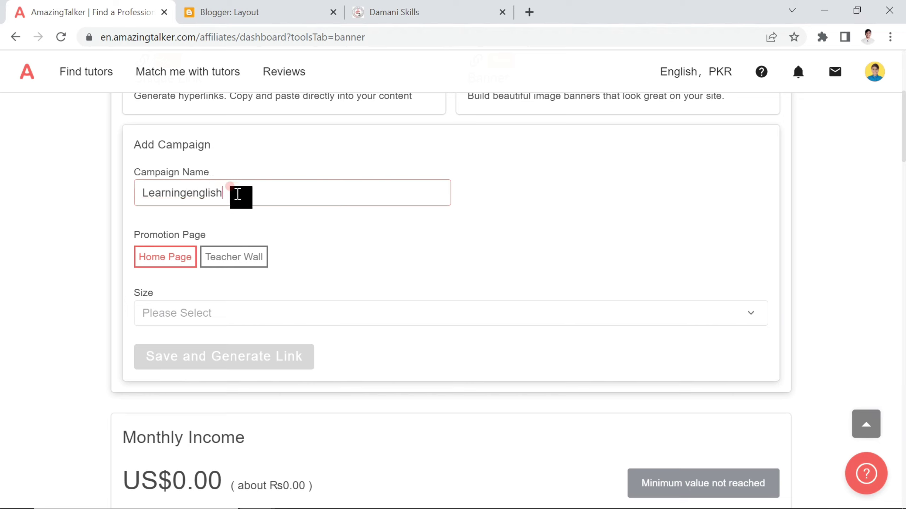
click(173, 260)
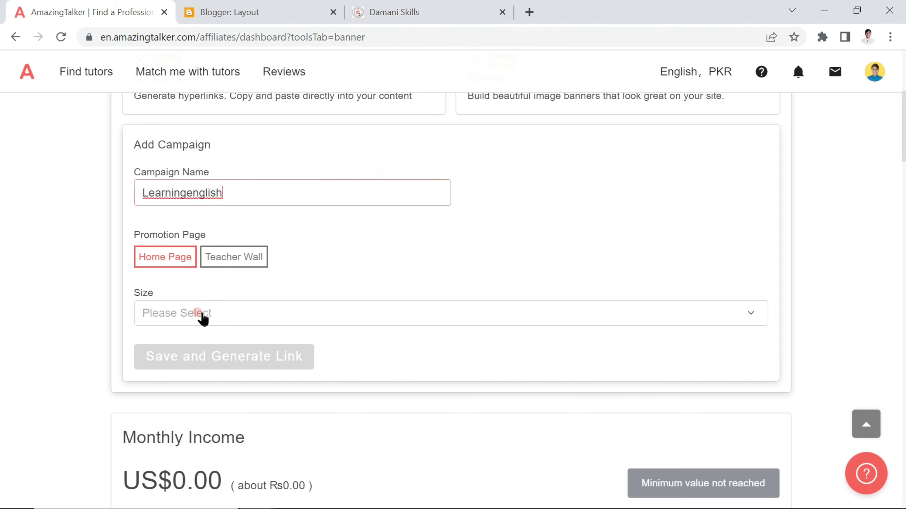
click(202, 319)
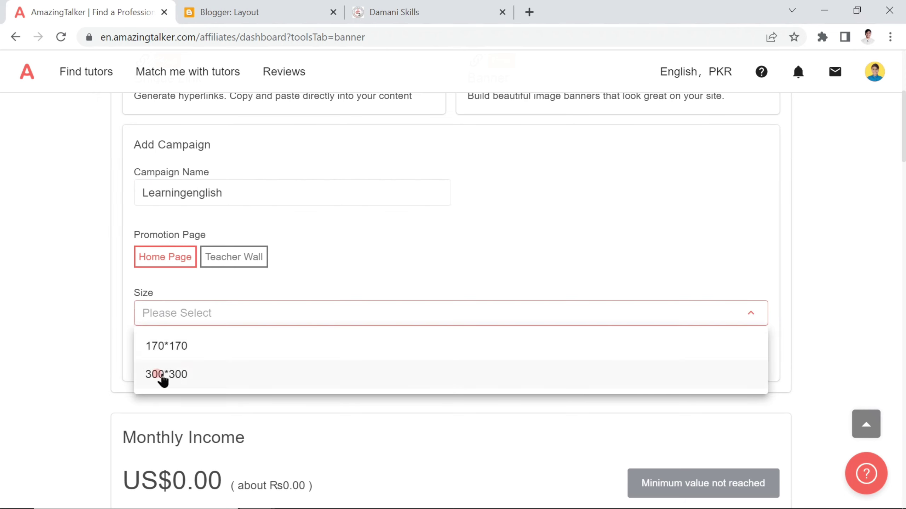
click(163, 375)
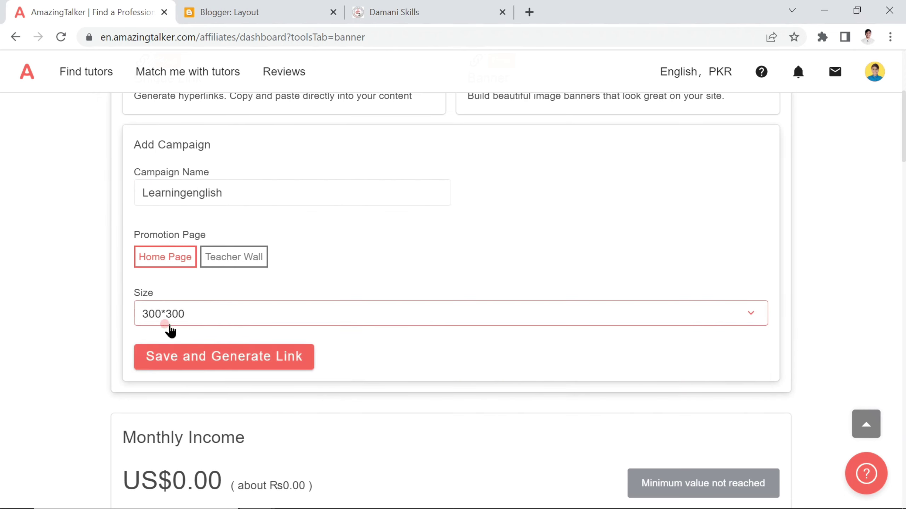
Save the banner campaign to generate its ad preview, and copy the resulting HTML code
click(225, 367)
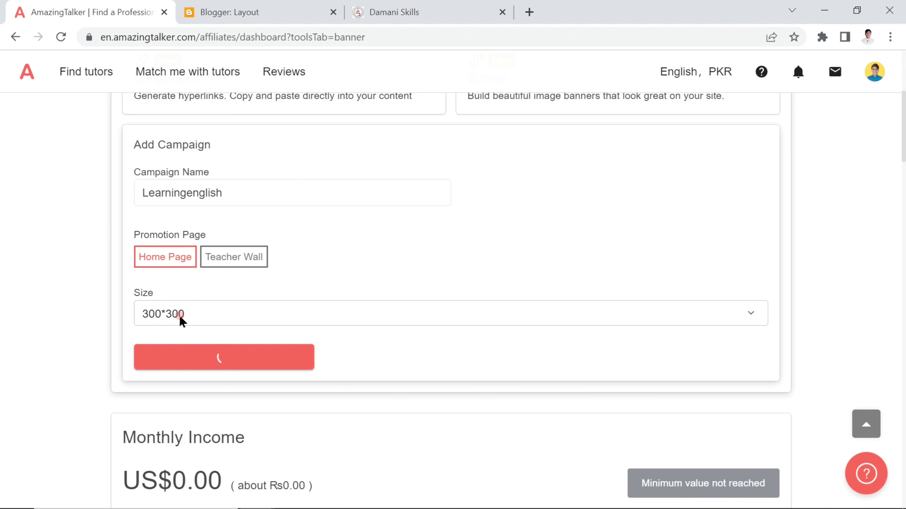
scroll(363, 243, down, 1)
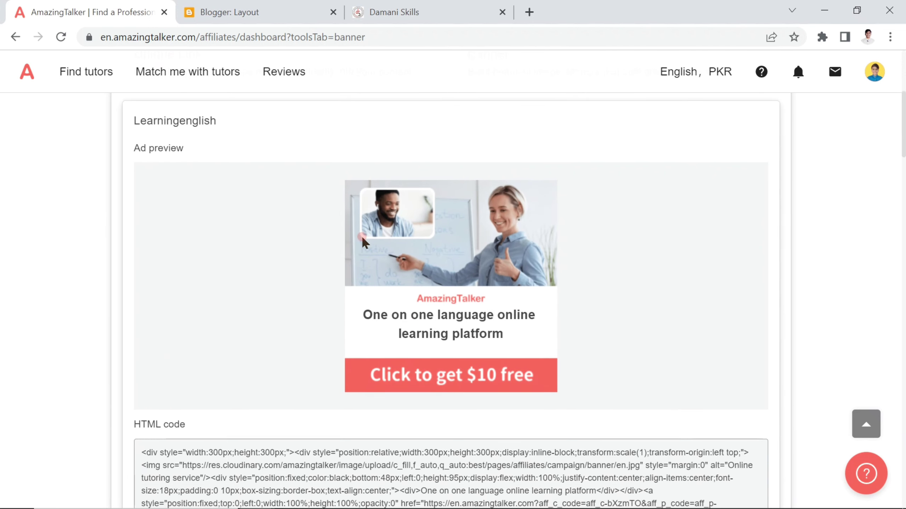
scroll(442, 330, down, 4)
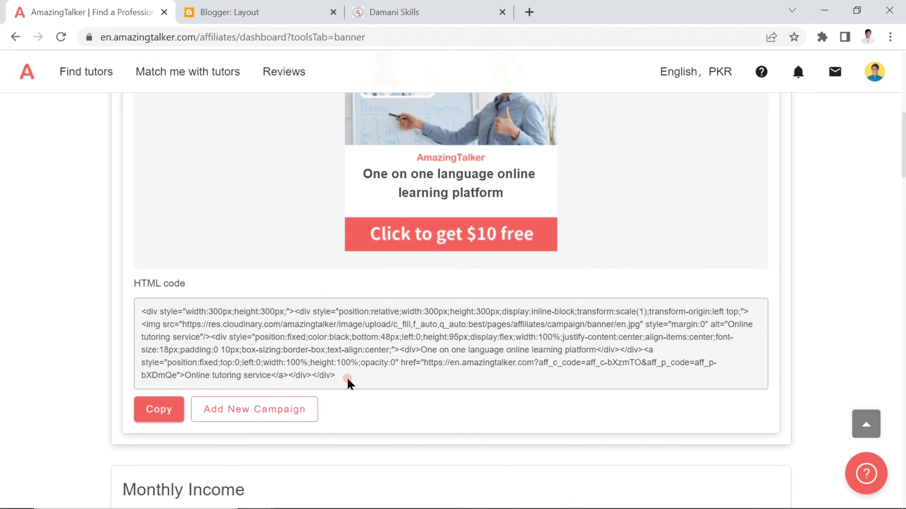
click(158, 410)
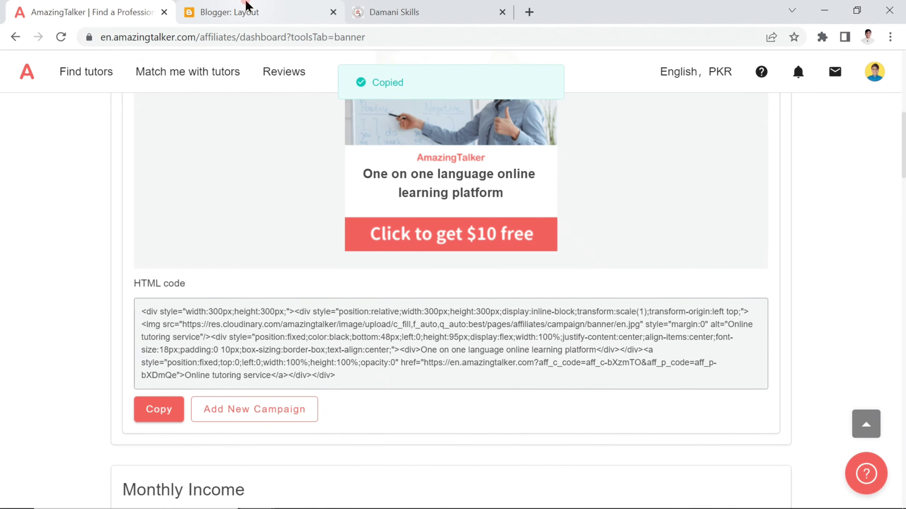
Switch to the Blogger layout, paste the banner HTML into the Ads Section's Ads Area gadget, and save both gadget and layout
click(246, 10)
scroll(398, 287, down, 7)
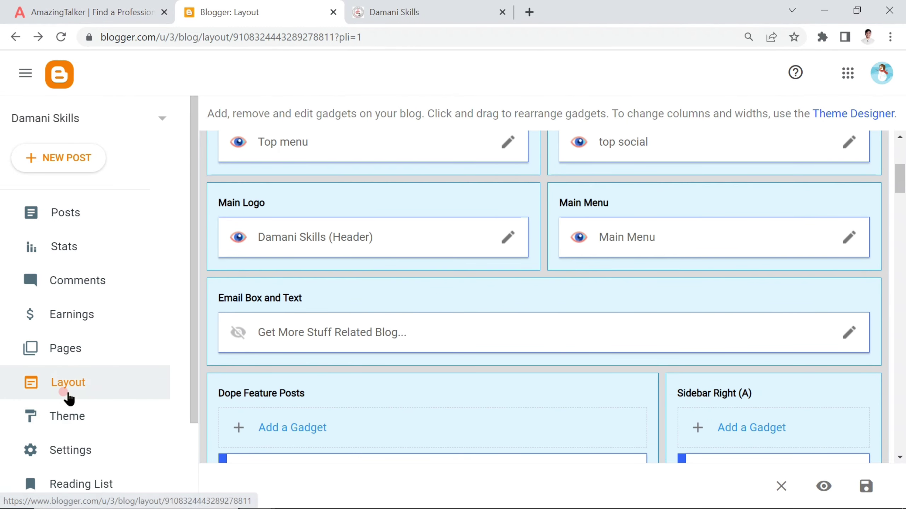
scroll(687, 188, up, 1)
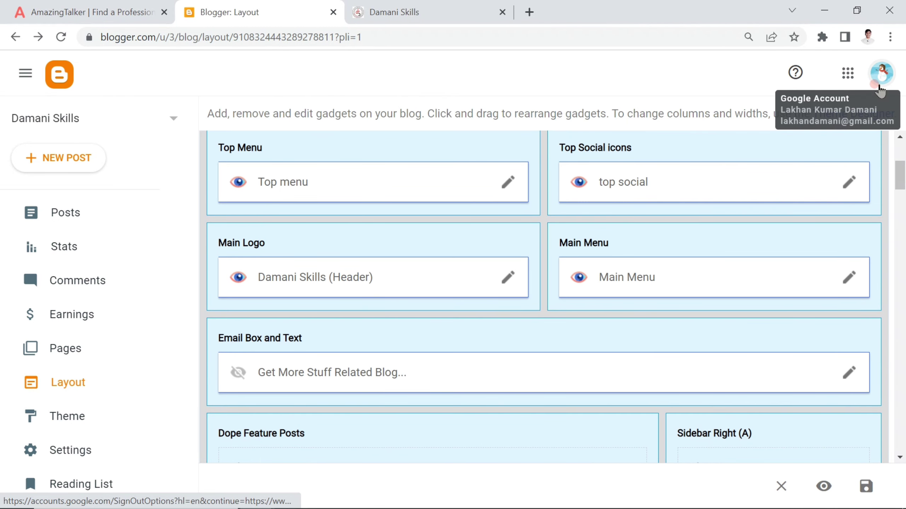
scroll(681, 319, down, 10)
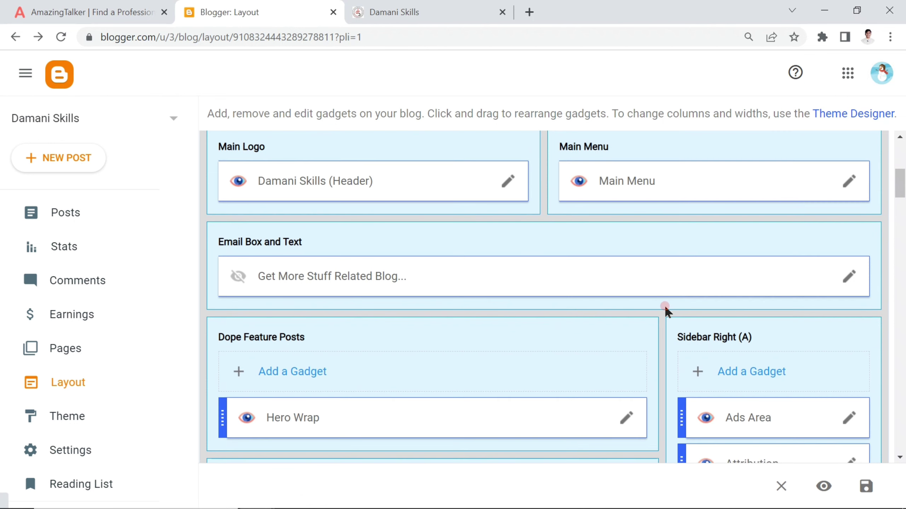
scroll(552, 376, down, 1)
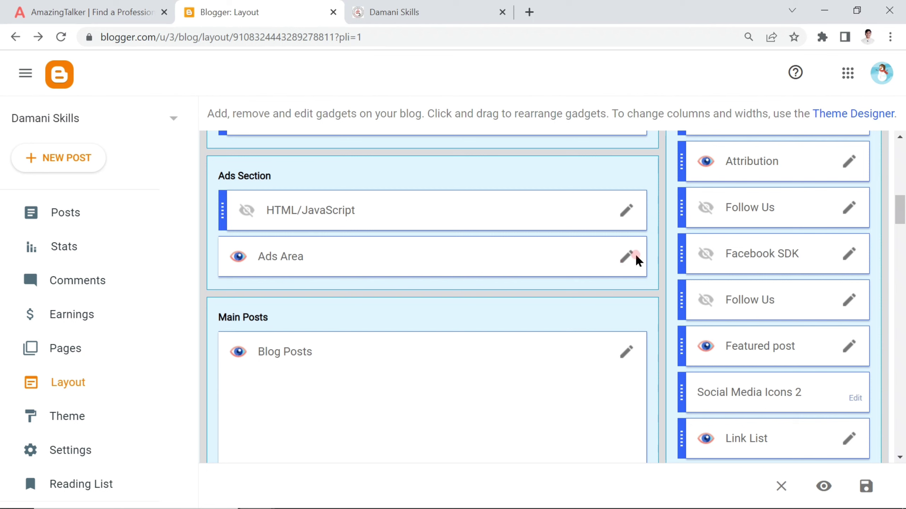
click(624, 256)
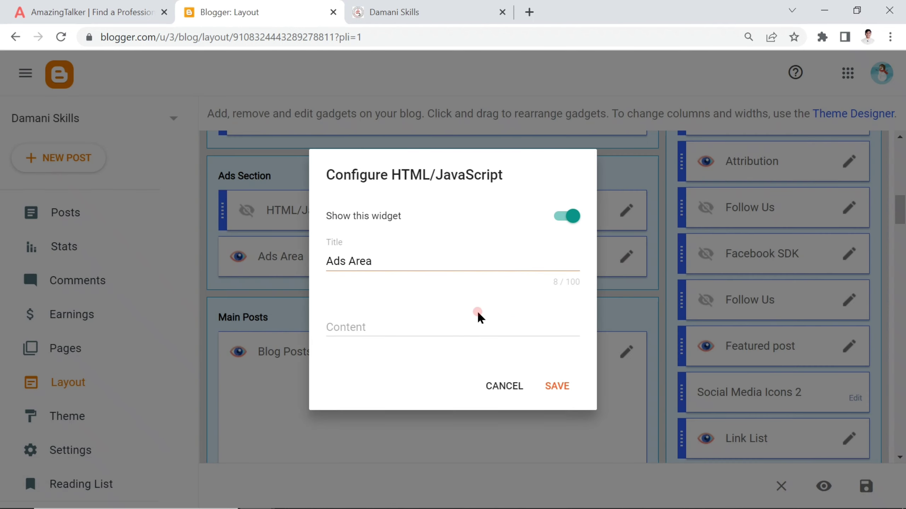
click(376, 327)
key(ctrl+v)
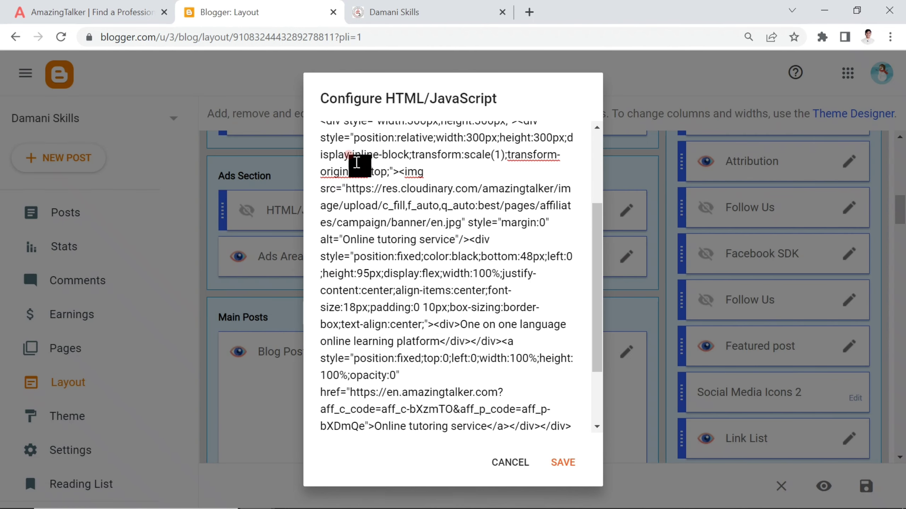
click(558, 464)
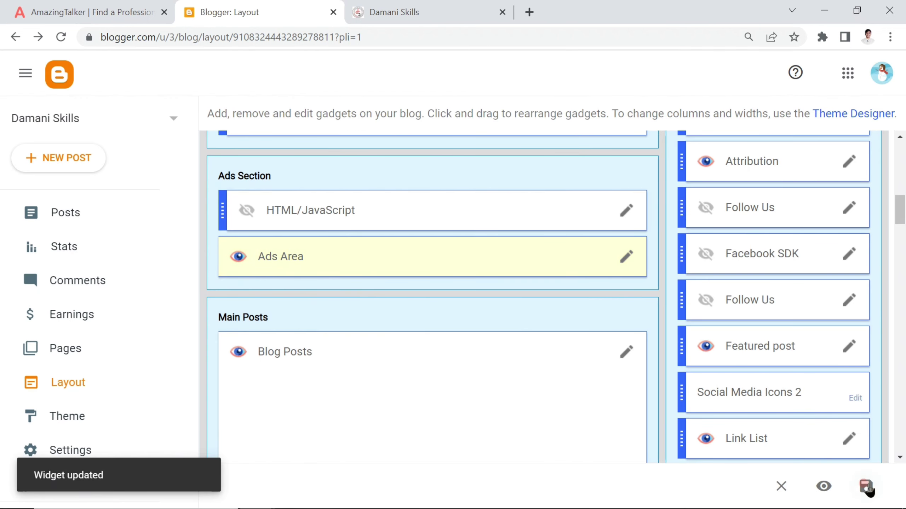
click(866, 488)
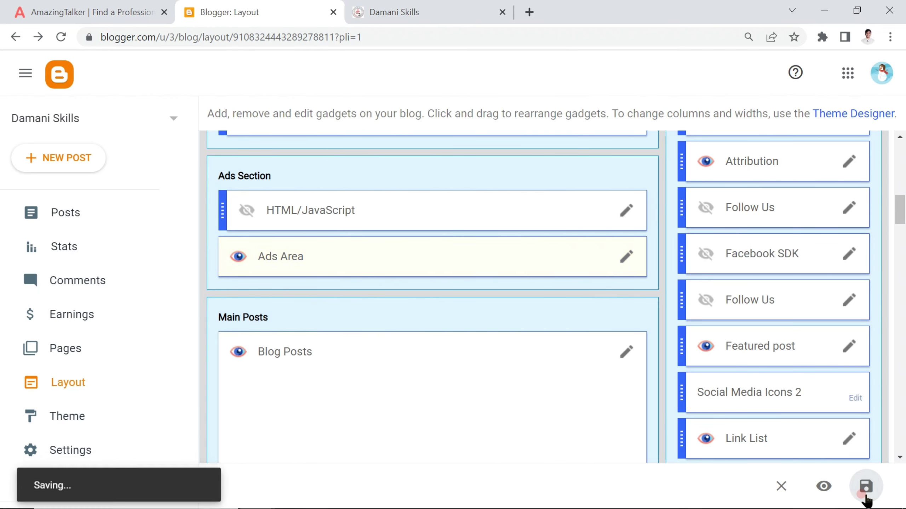
Reload the published blog and check in Blogger whether the layout changes have been saved
click(393, 8)
click(60, 37)
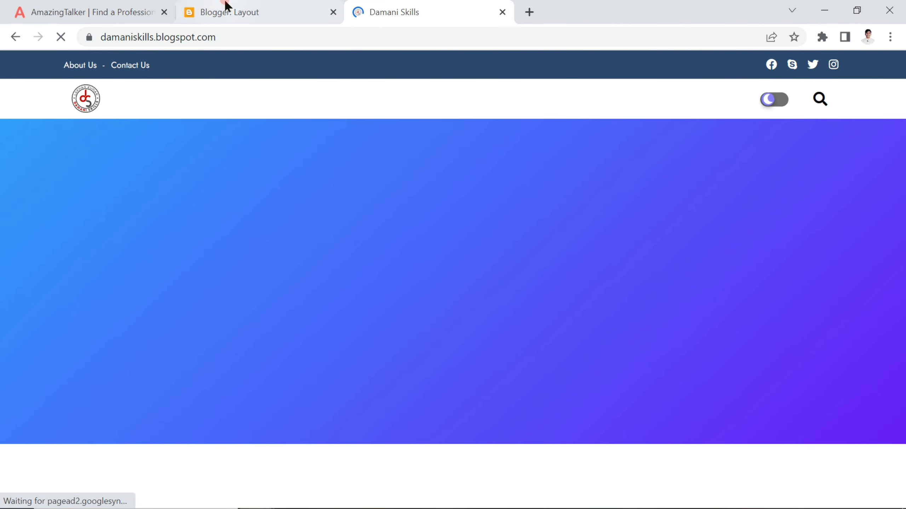
click(227, 7)
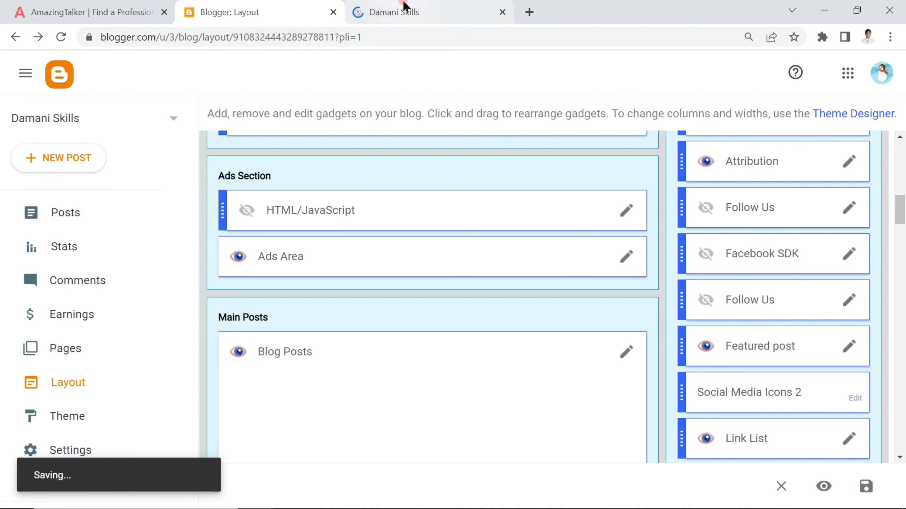
click(464, 6)
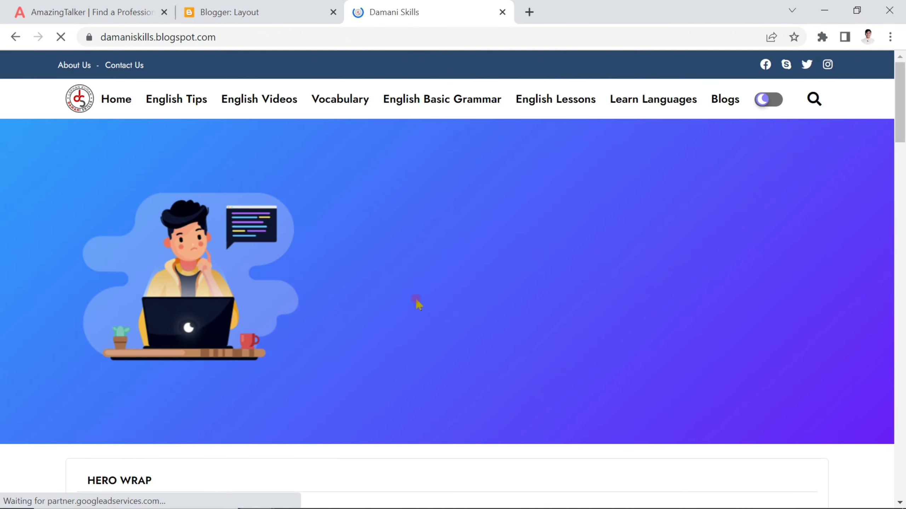
click(252, 10)
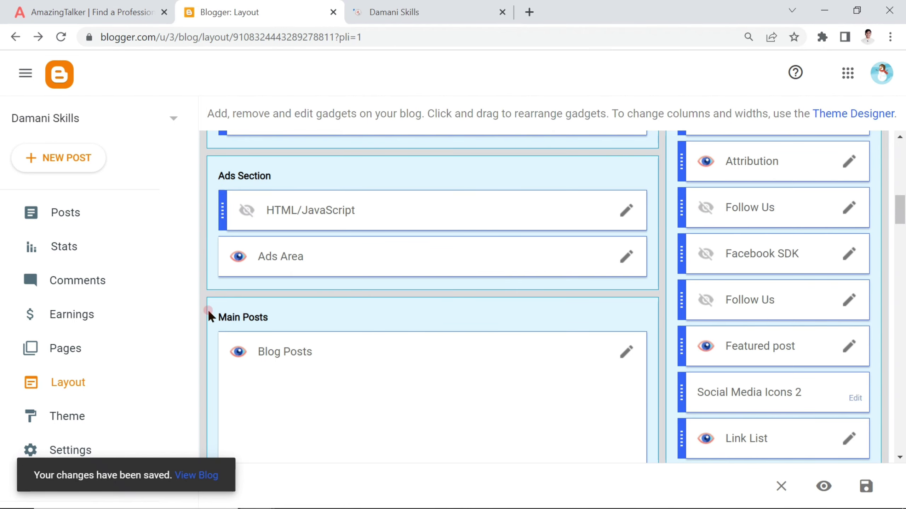
scroll(356, 257, up, 2)
scroll(283, 323, up, 8)
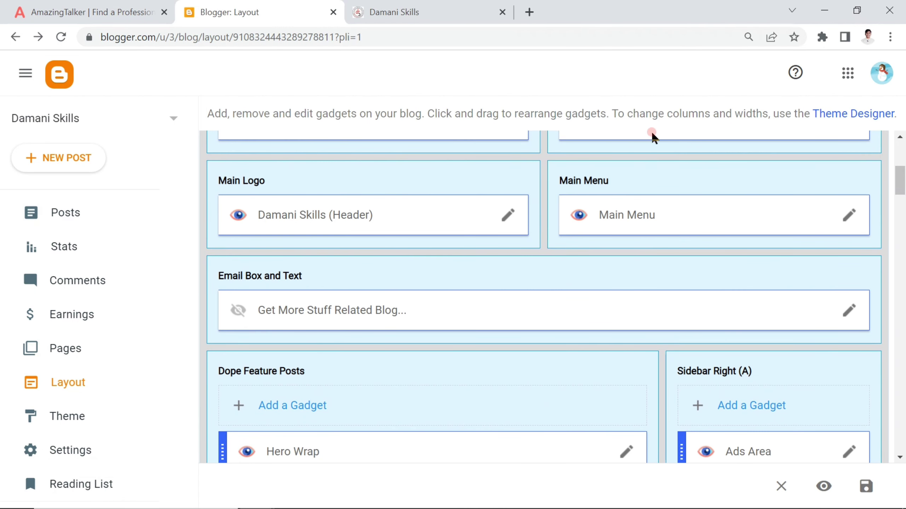
Look through the blog's home page to find the AmazingTalker banner between the Hero Wrap and Recent Posts sections
click(447, 9)
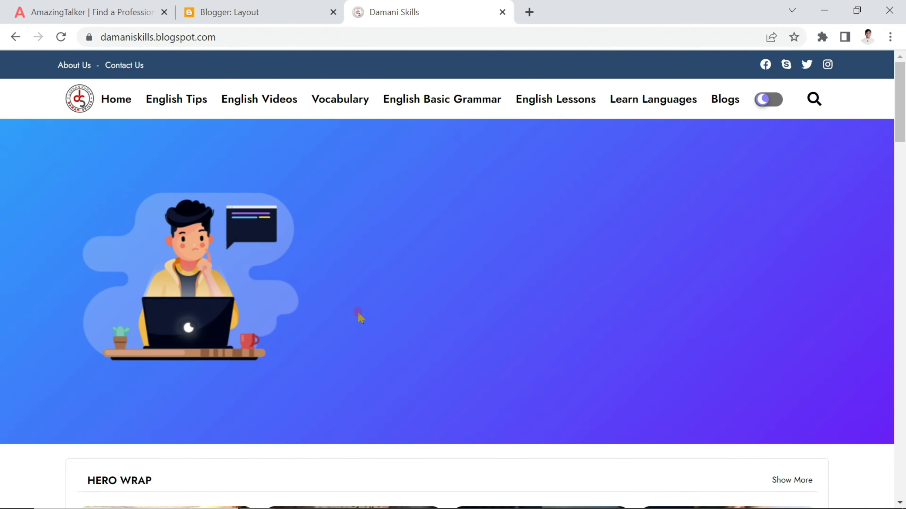
scroll(416, 374, down, 10)
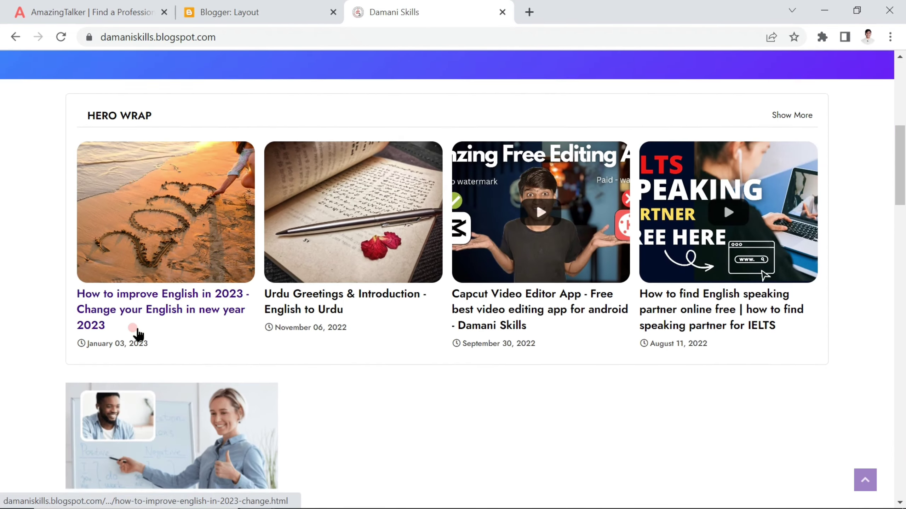
scroll(344, 329, down, 20)
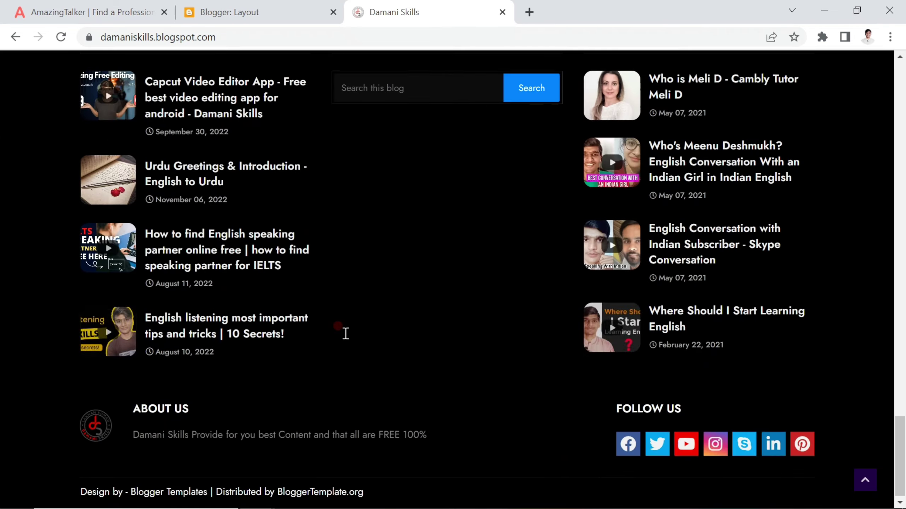
scroll(276, 337, up, 15)
scroll(276, 338, up, 15)
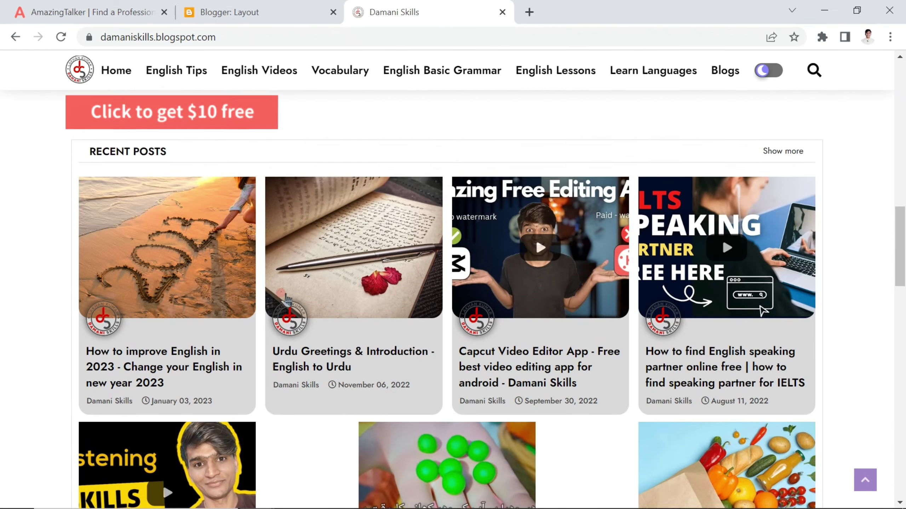
scroll(250, 314, up, 1)
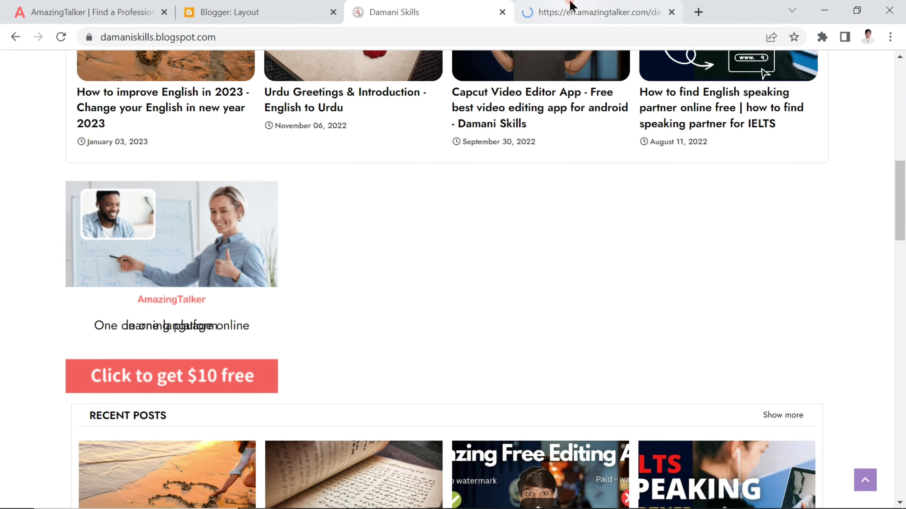
Inspect the AmazingTalker page opened through the affiliate link and compare it with the banner on the blog's home page
click(555, 16)
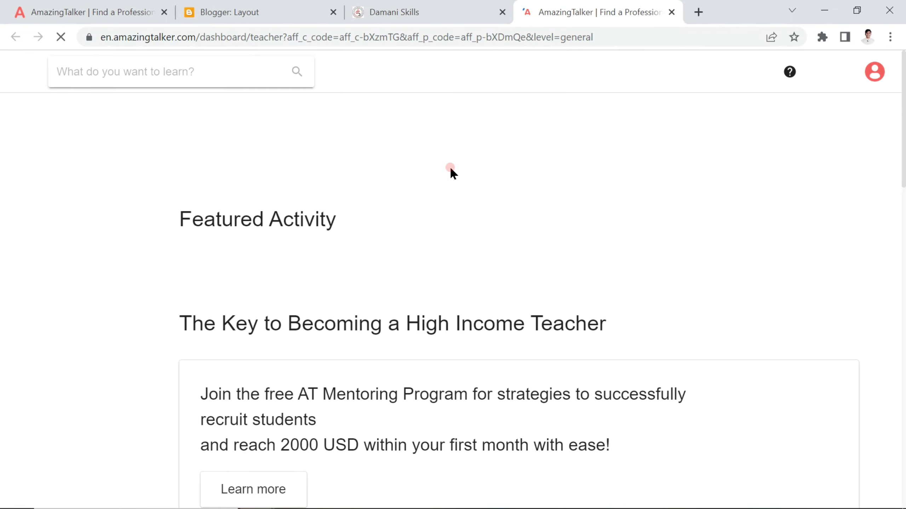
scroll(404, 263, down, 3)
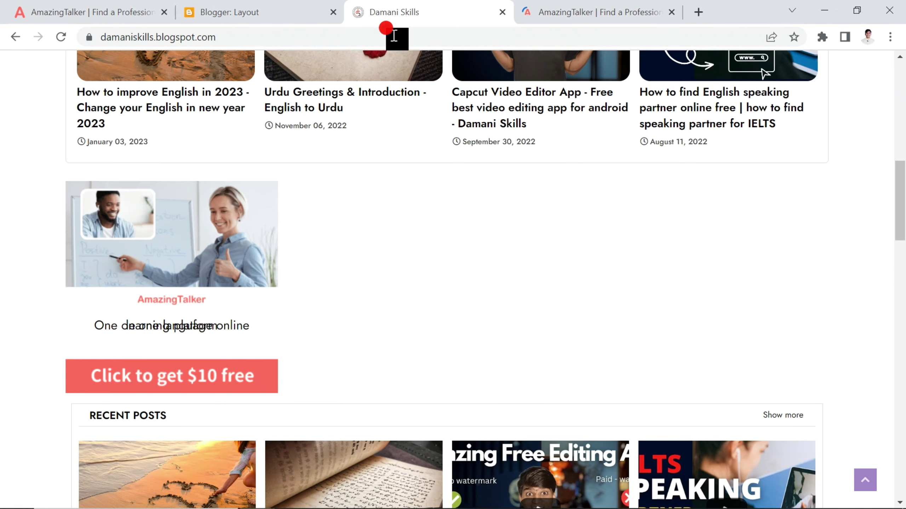
click(396, 13)
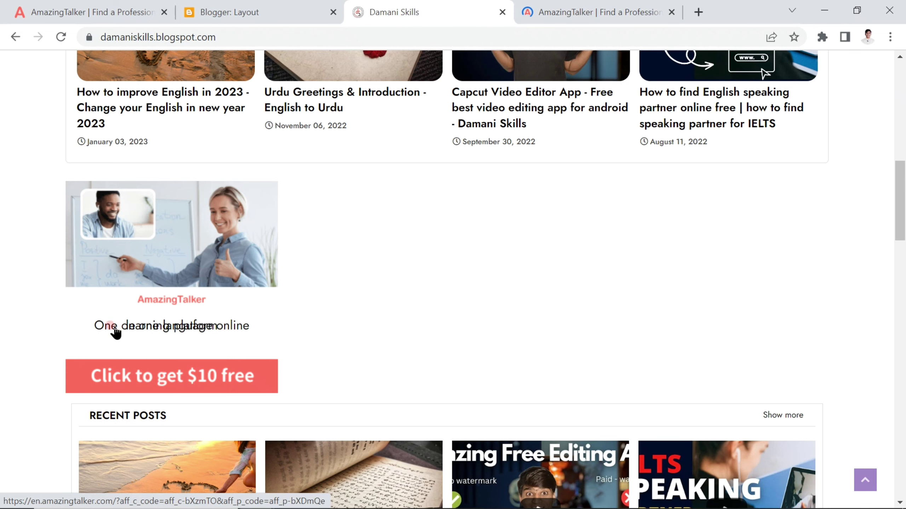
scroll(647, 145, up, 10)
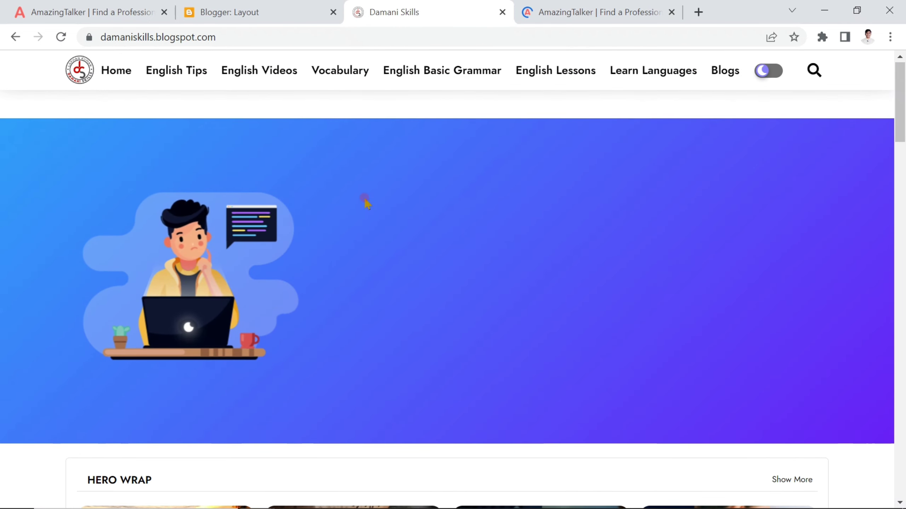
scroll(366, 202, down, 10)
click(542, 12)
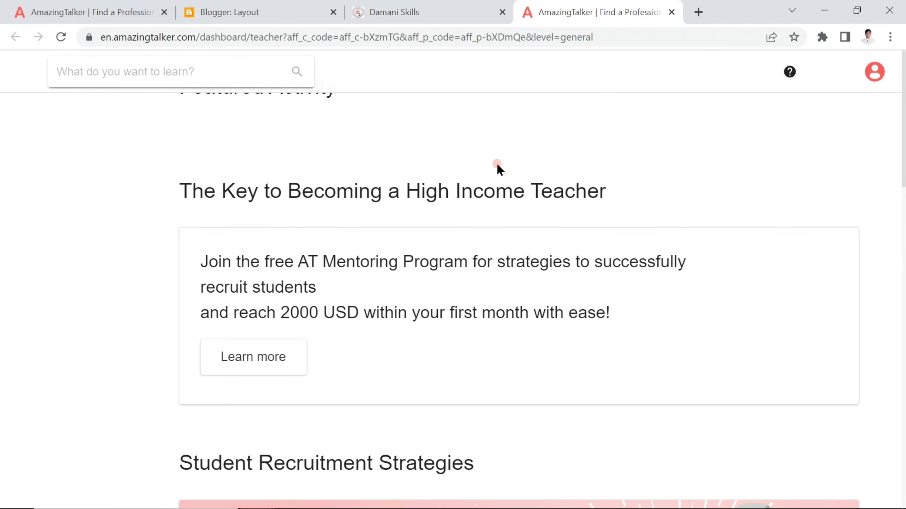
Open the blog post "How to improve English in 2023" and examine the AmazingTalker banners in its content and sidebar
click(394, 12)
scroll(399, 385, down, 8)
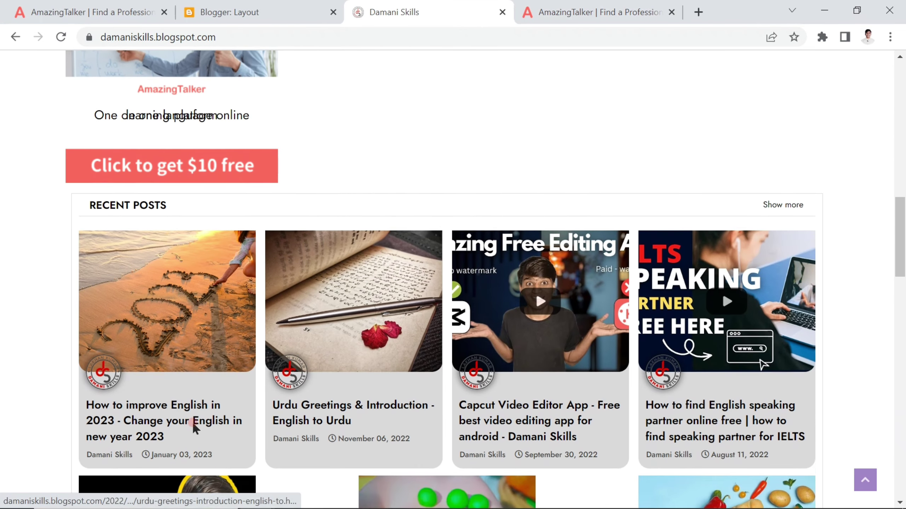
click(172, 408)
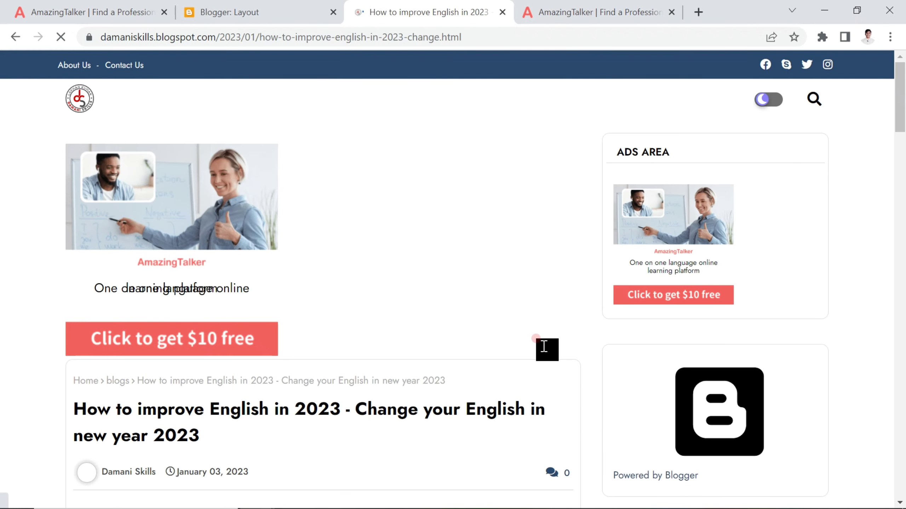
scroll(255, 272, down, 10)
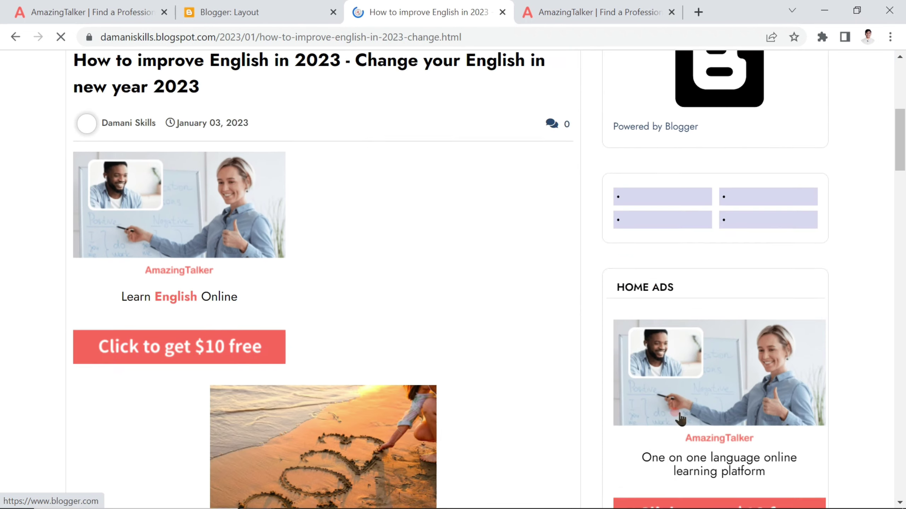
Look through the rest of the blog post and check the English tutors page that its AmazingTalker banner links to
scroll(542, 382, down, 20)
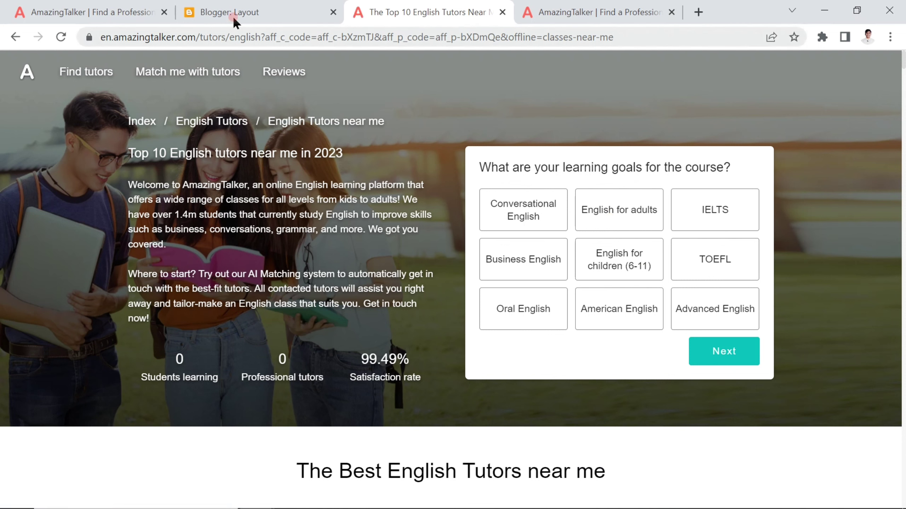
Return to the AmazingTalker affiliate dashboard and review its Monthly Income, Promotion Results, Campaign List, FAQ, and Terms & Conditions sections
click(83, 10)
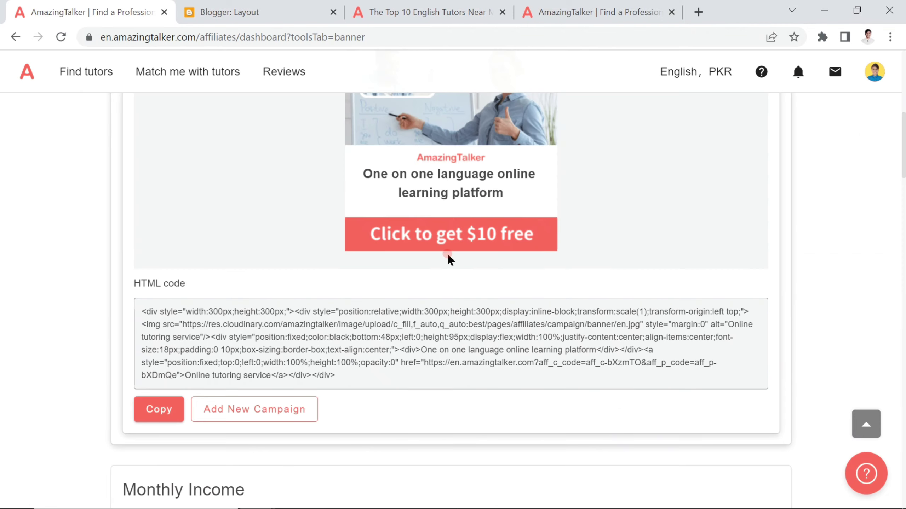
scroll(360, 439, up, 1)
scroll(361, 322, down, 15)
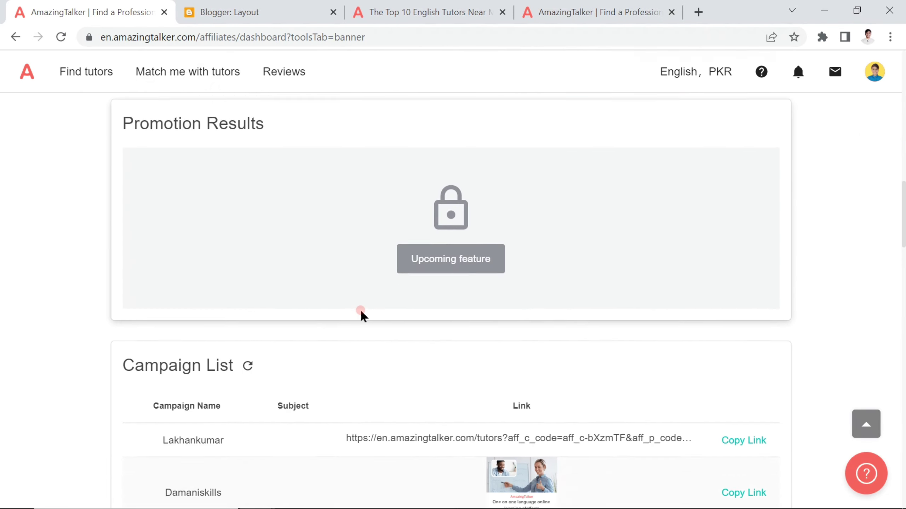
scroll(361, 315, down, 10)
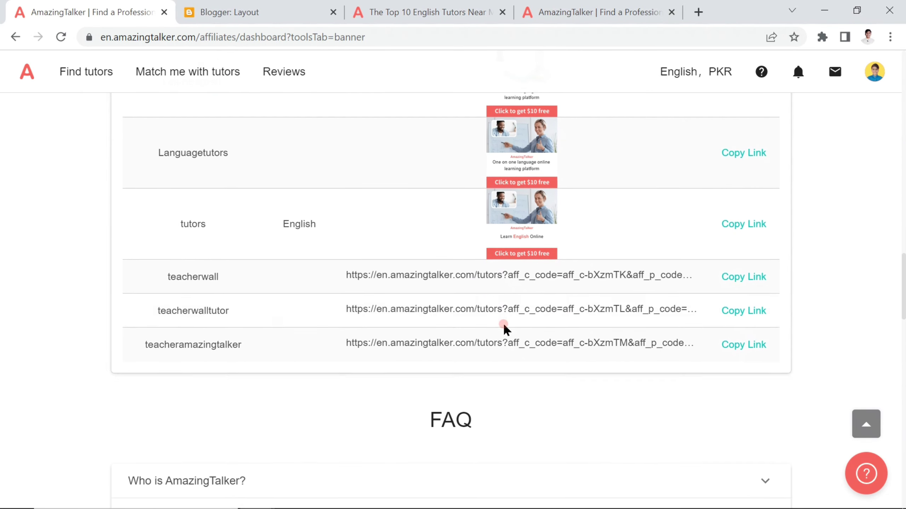
scroll(506, 330, up, 3)
scroll(556, 282, up, 15)
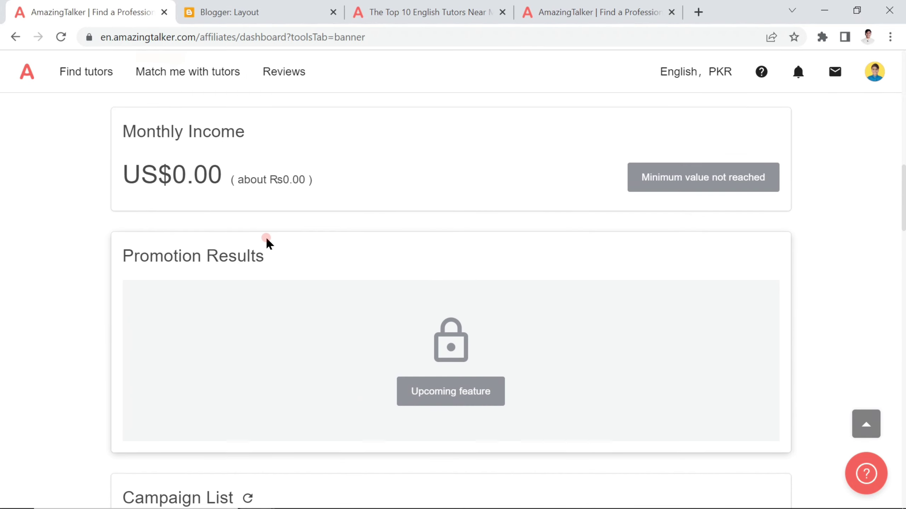
scroll(568, 319, up, 2)
scroll(750, 382, down, 15)
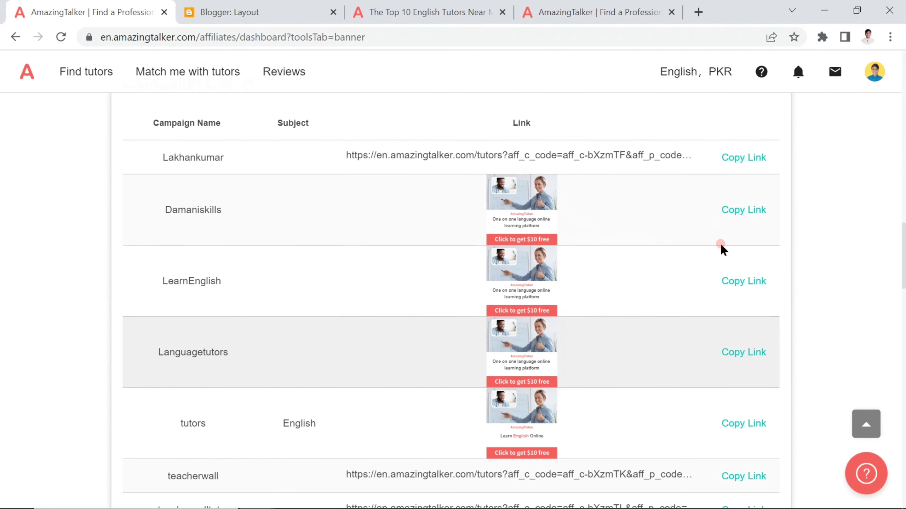
scroll(736, 410, down, 7)
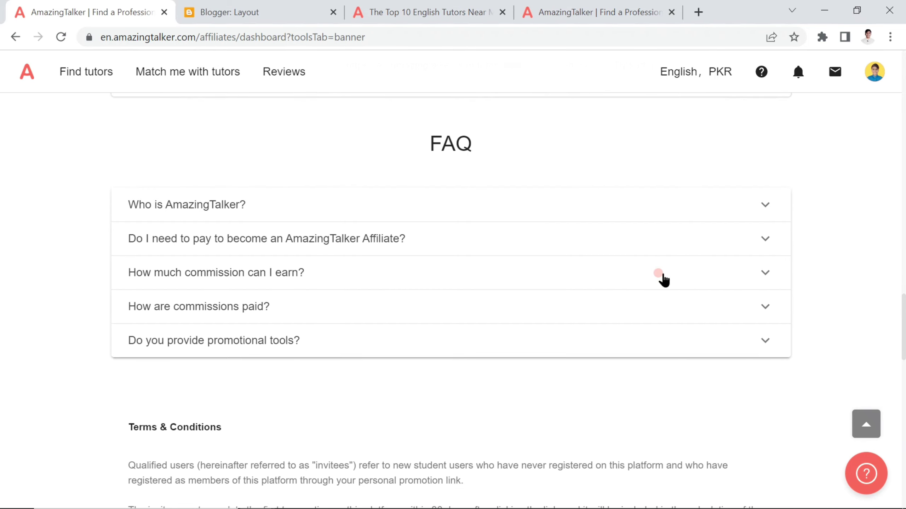
scroll(469, 331, down, 2)
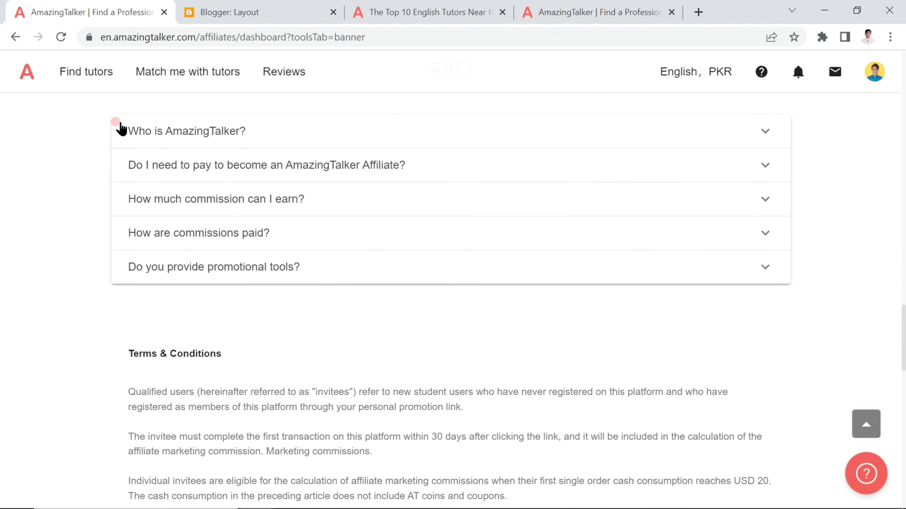